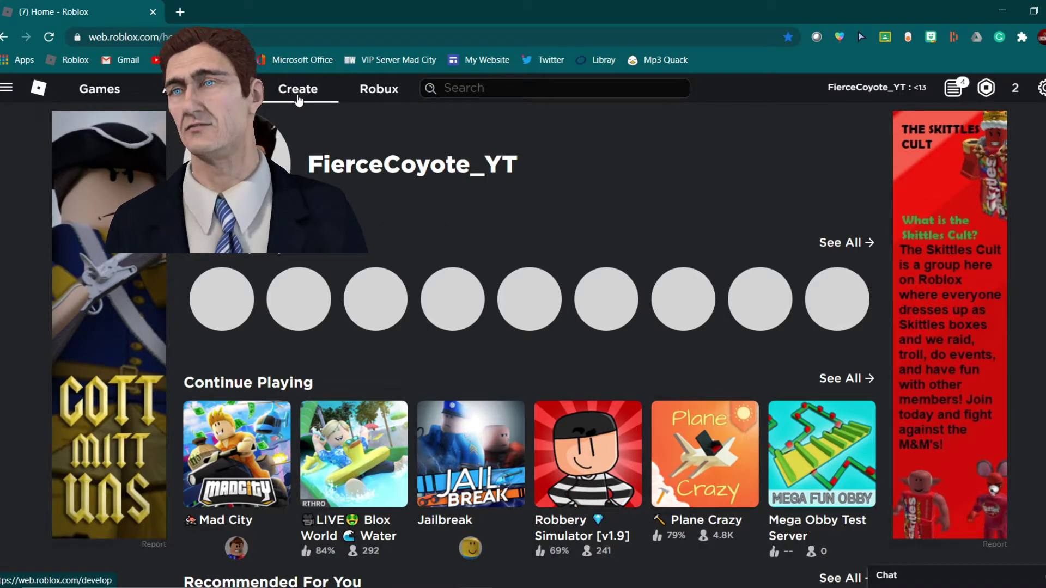
# Step: From the Develop page, create a new game from the template so it is listed first as Private
pyautogui.click(298, 99)
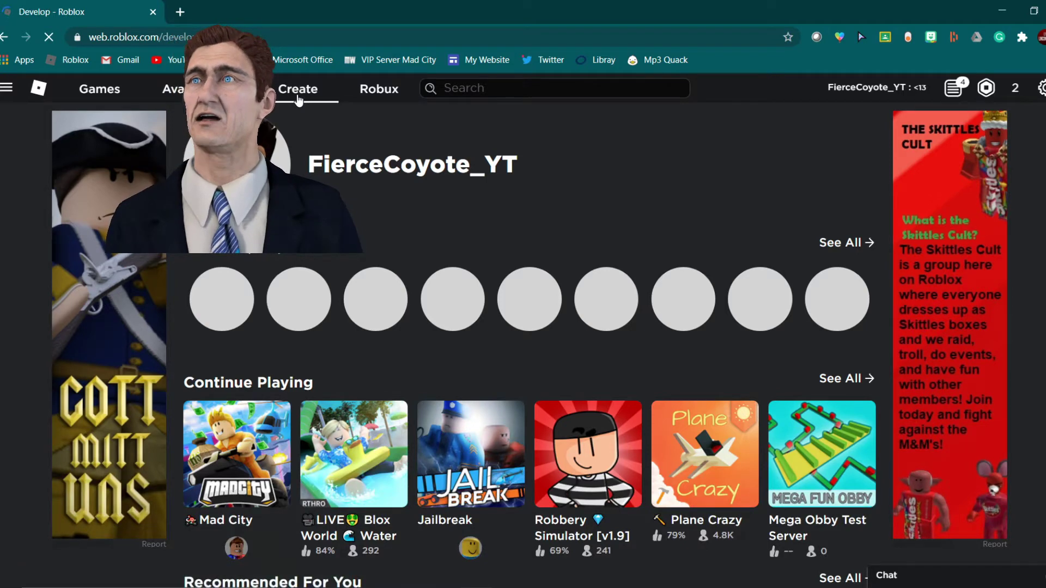
pyautogui.scroll(-1, 539, 200)
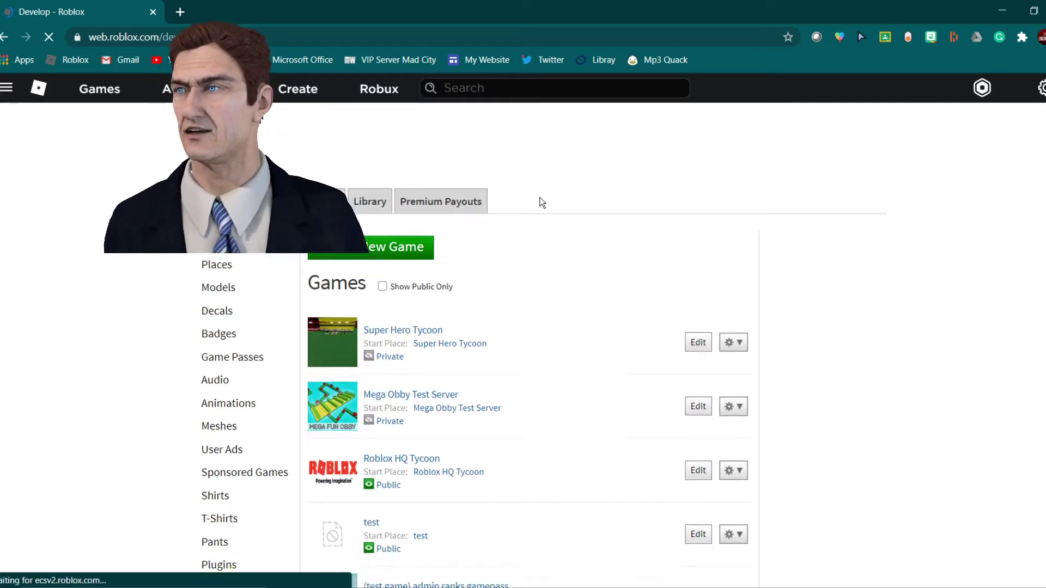
pyautogui.scroll(1, 530, 212)
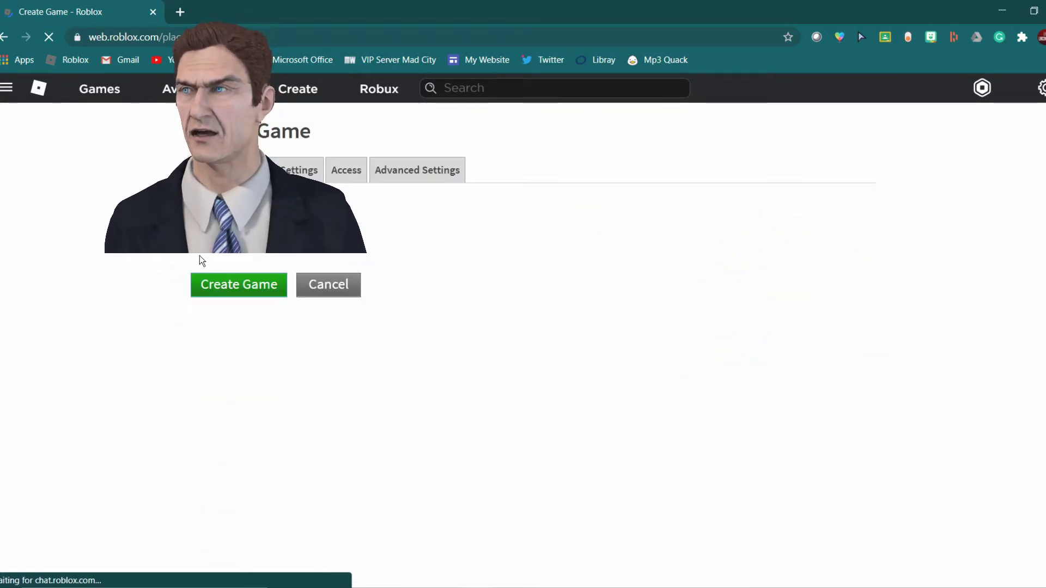
pyautogui.scroll(-2, 430, 261)
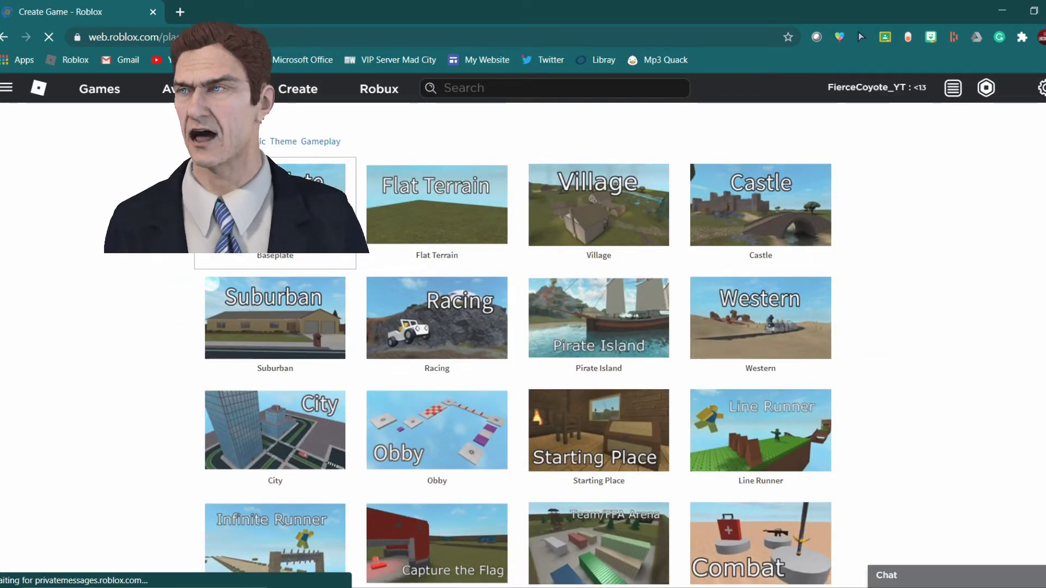
pyautogui.scroll(-5, 474, 580)
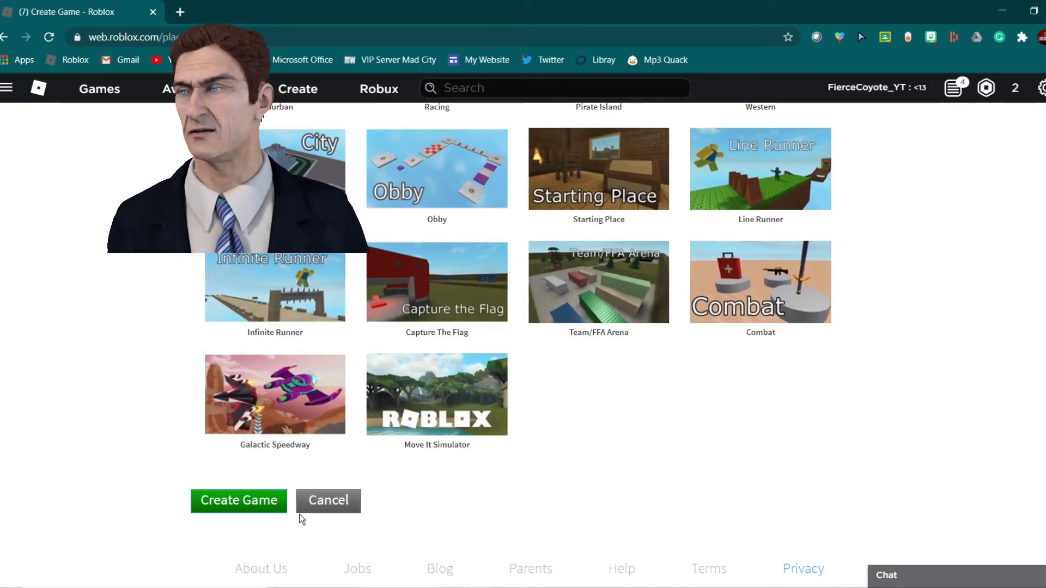
pyautogui.click(252, 506)
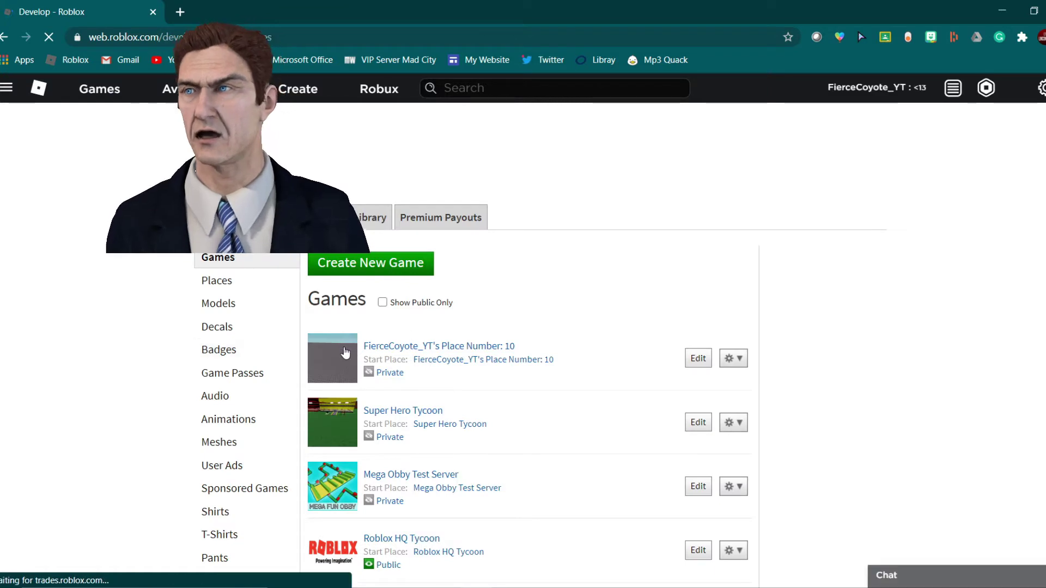
# Step: Cancel the Open Roblox and Download Studio prompts, then bring up the new game's gear actions menu
pyautogui.click(698, 359)
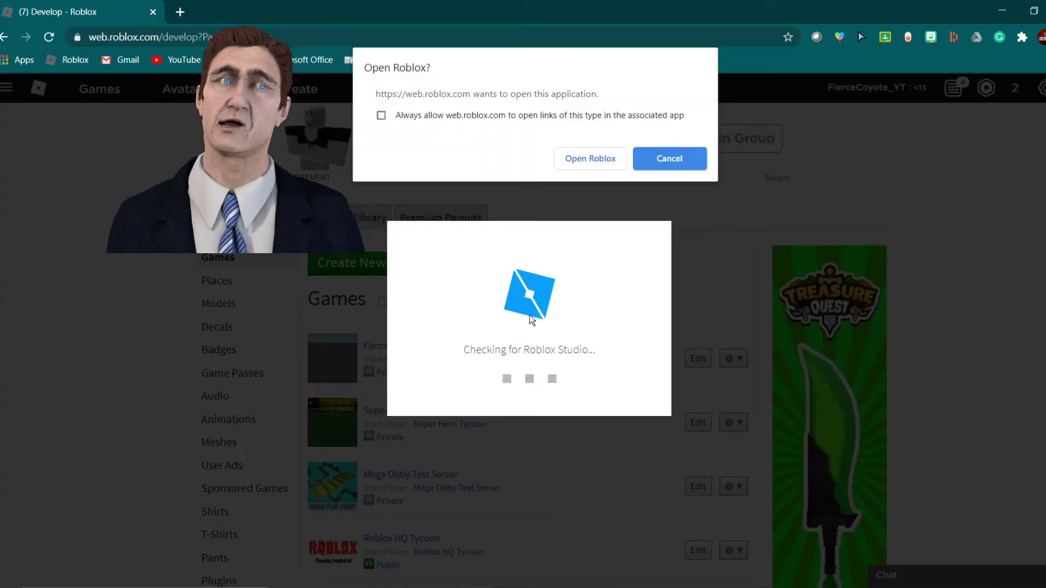
pyautogui.click(677, 159)
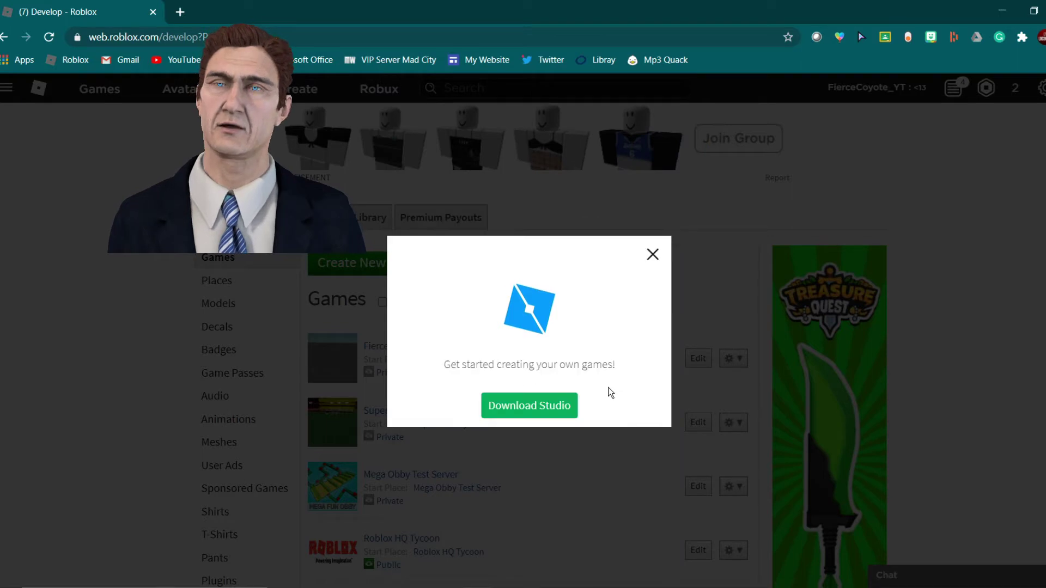
pyautogui.click(681, 271)
pyautogui.click(731, 360)
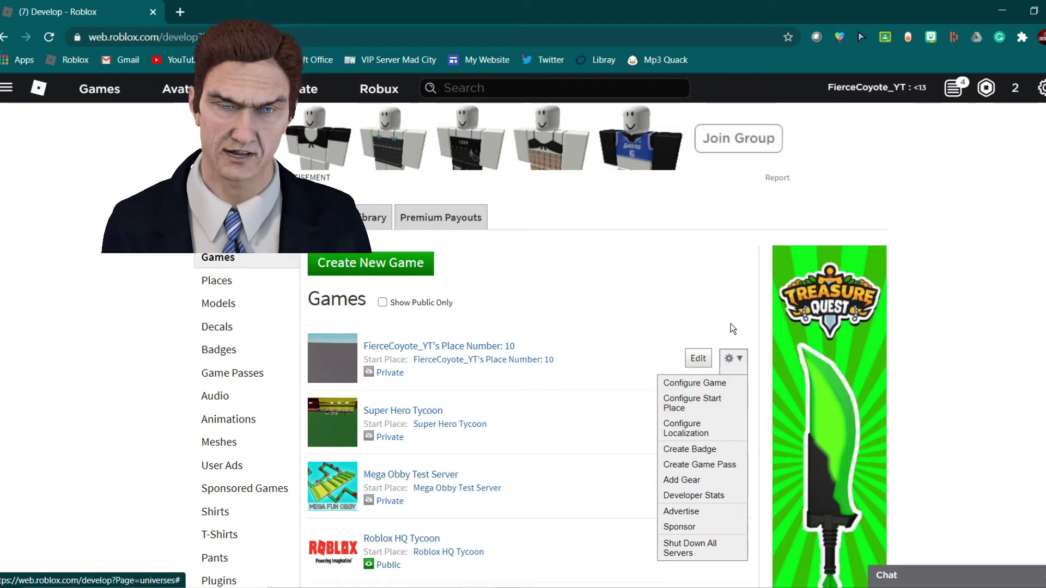
pyautogui.click(742, 359)
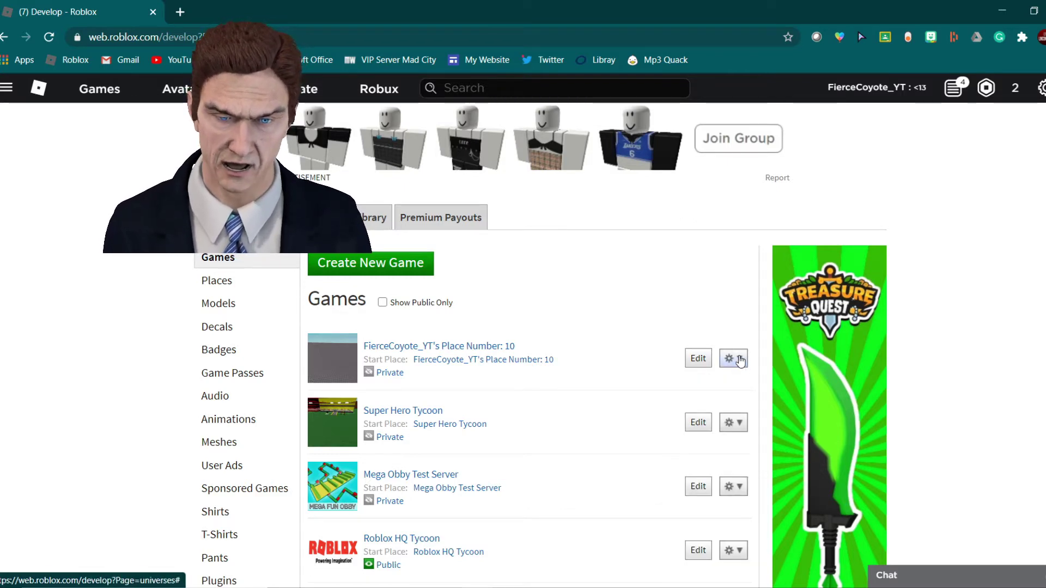
pyautogui.click(741, 357)
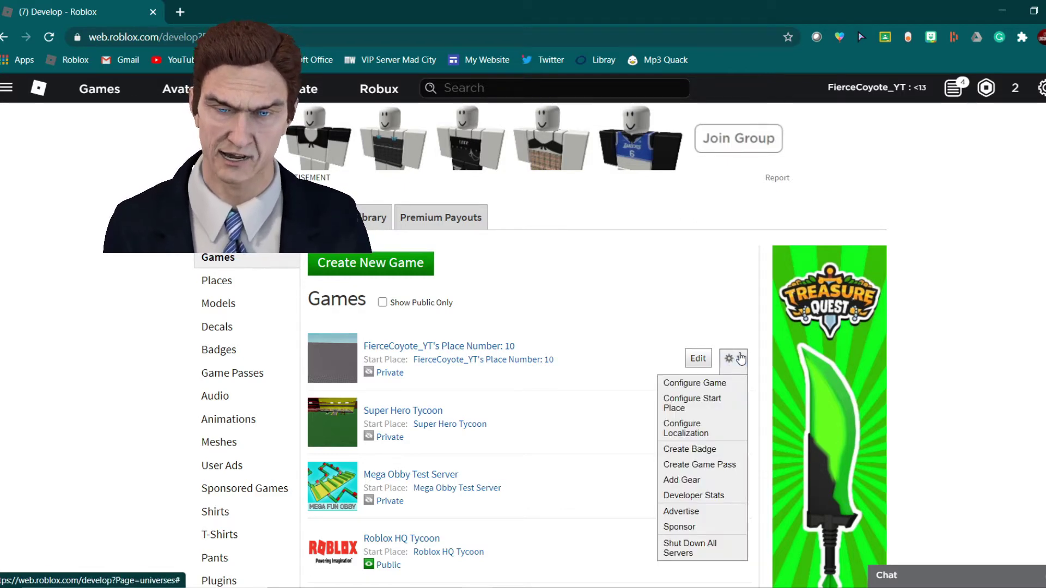
# Step: Start a new game pass and pick an image file for it
pyautogui.click(721, 466)
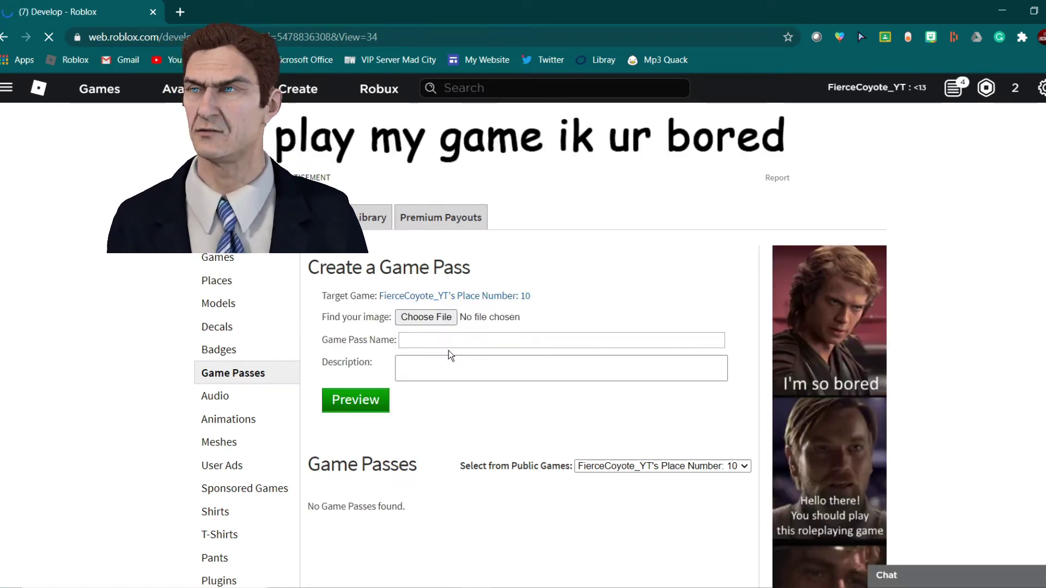
pyautogui.click(426, 321)
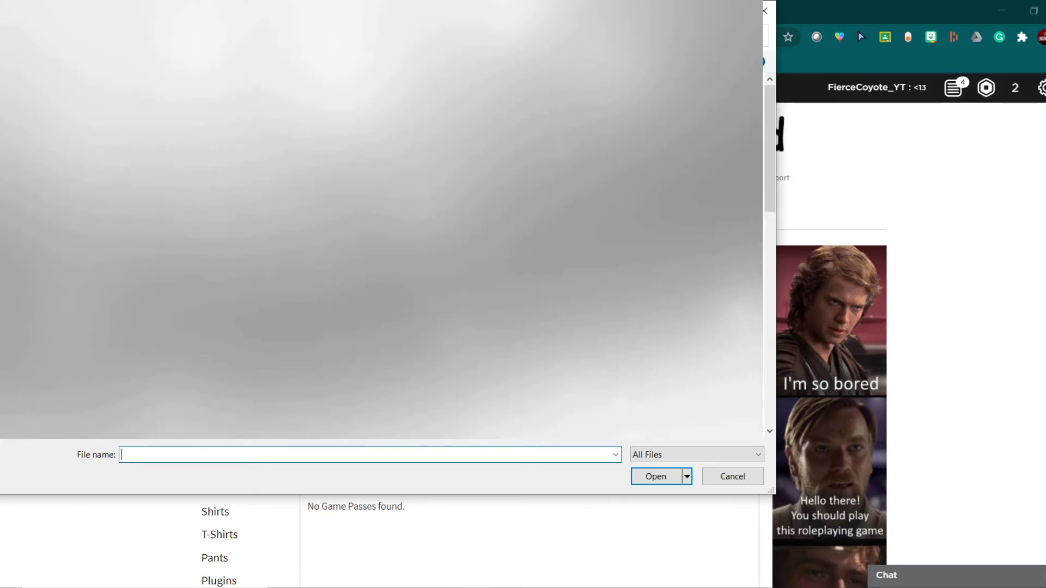
pyautogui.scroll(-5, 381, 218)
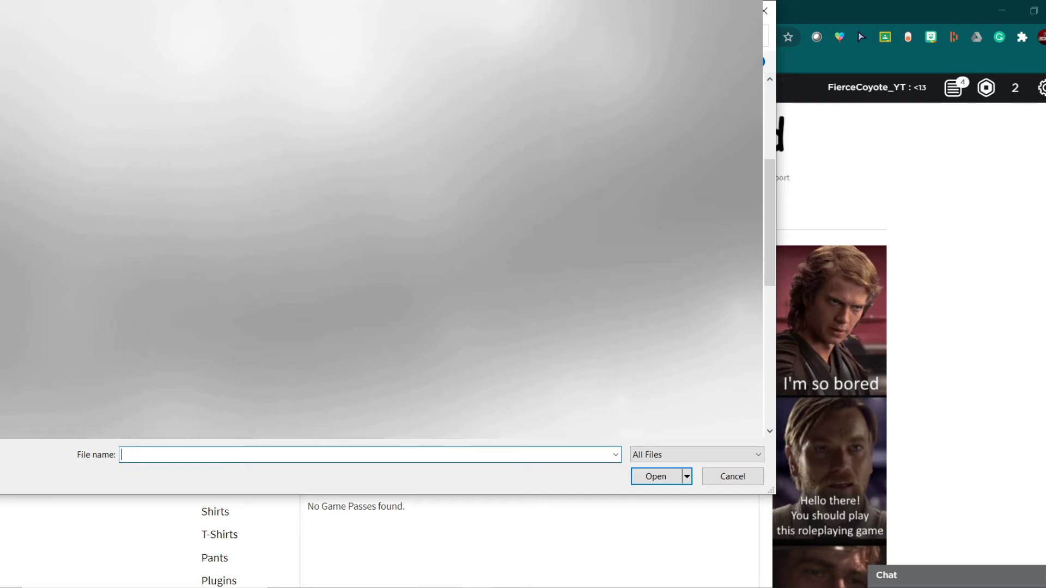
pyautogui.click(659, 476)
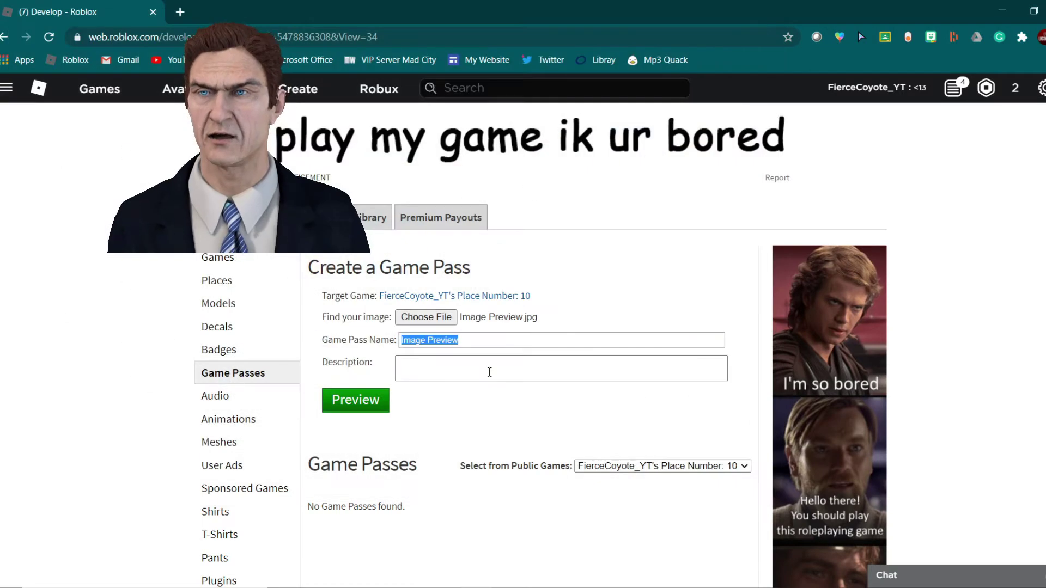
# Step: Name the pass 'Headphones', preview it, and verify the upload
pyautogui.press('BackSpace')
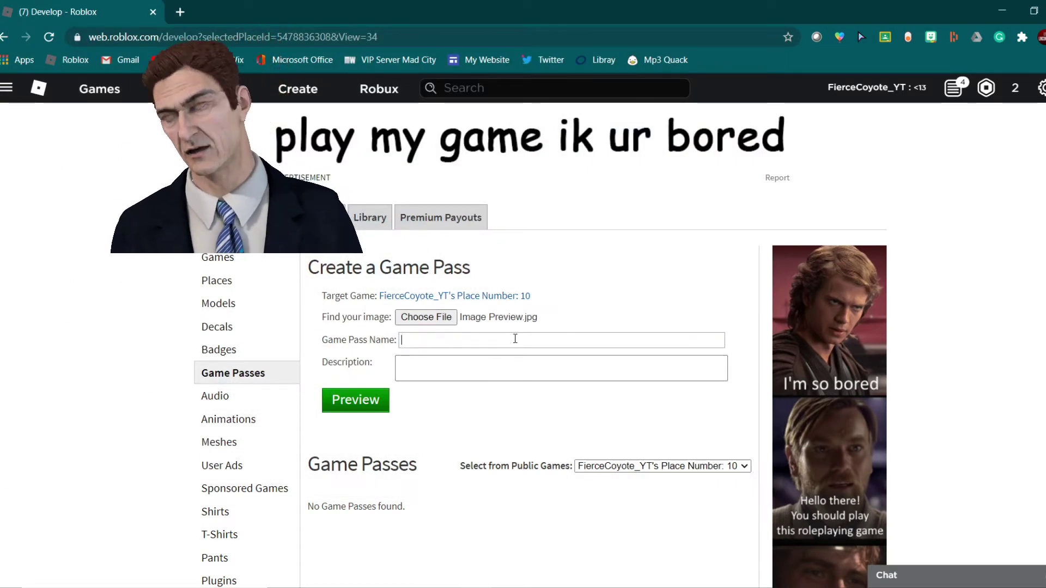
pyautogui.write('He')
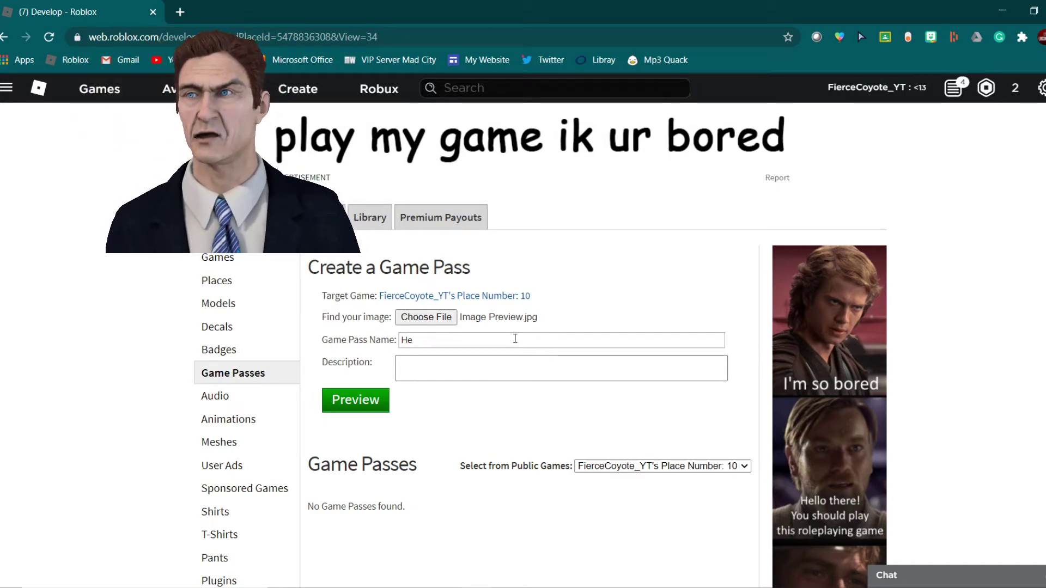
pyautogui.write('saad')
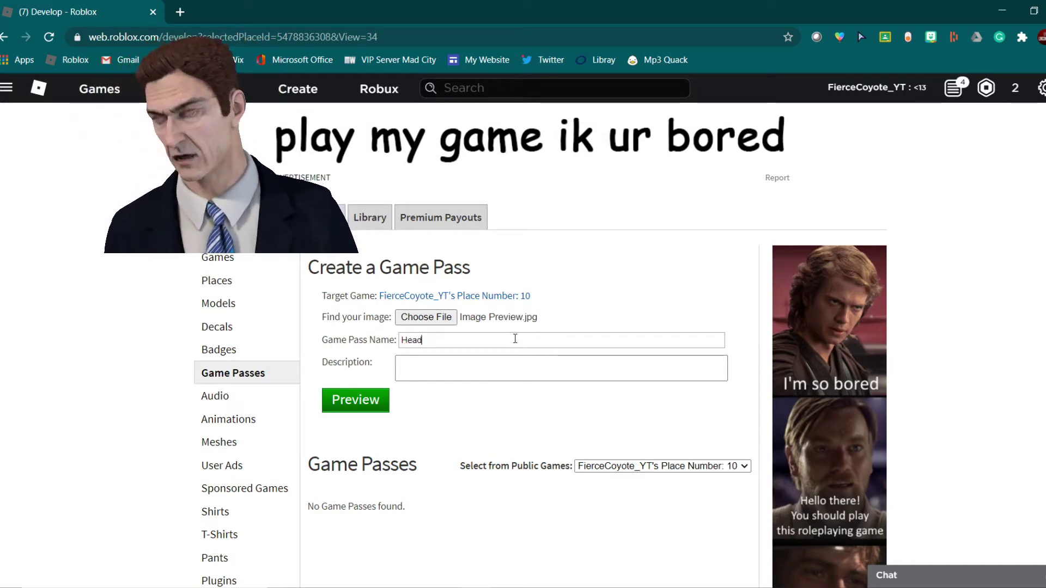
pyautogui.write('phones')
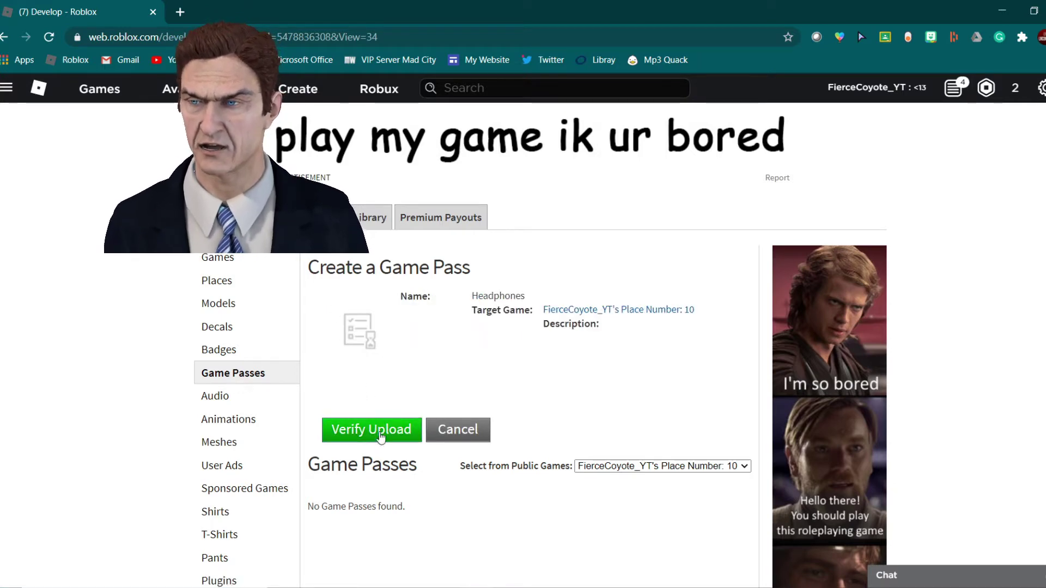
pyautogui.rightClick(373, 339)
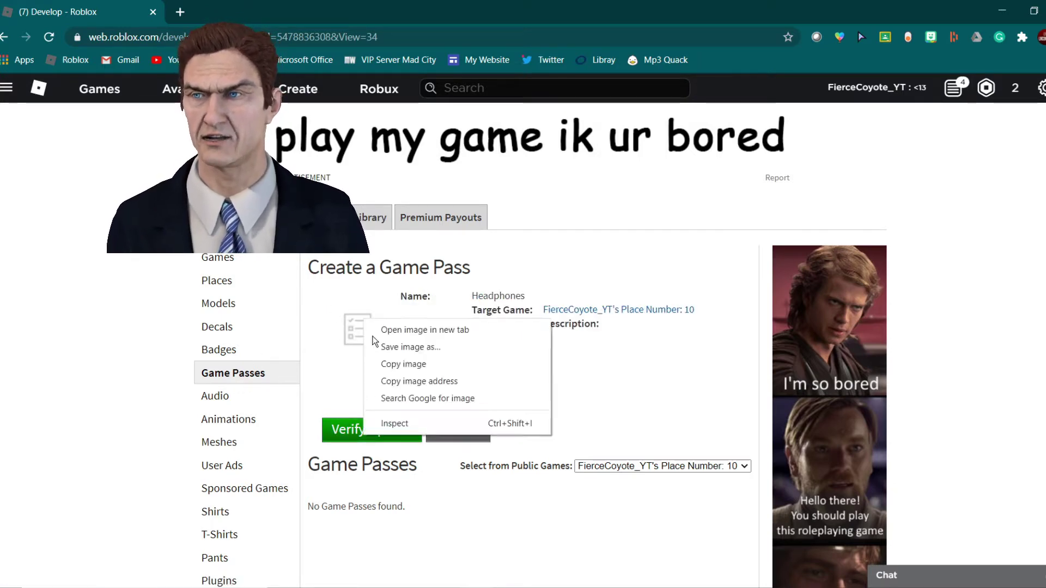
pyautogui.click(626, 352)
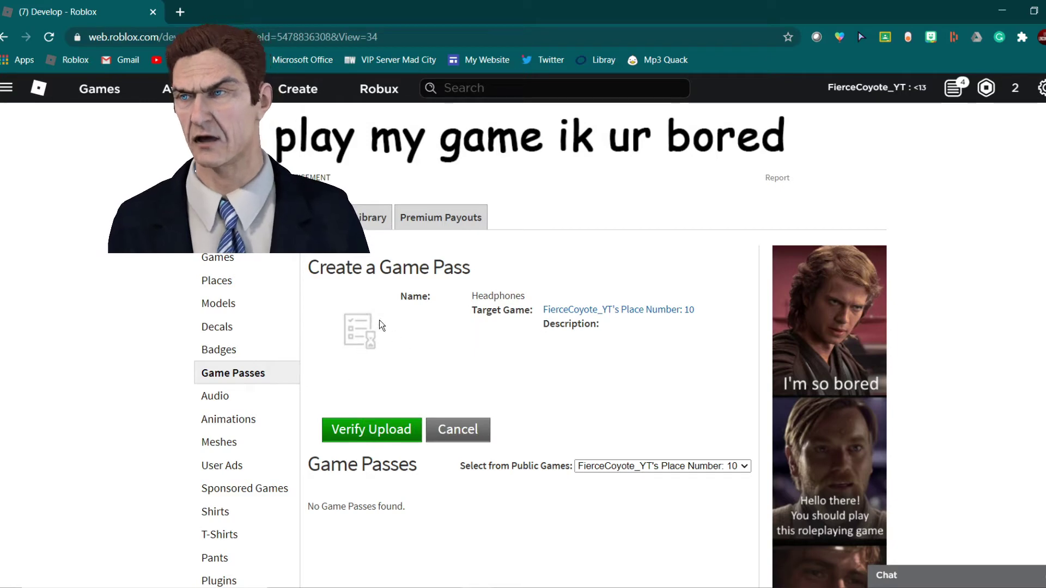
pyautogui.moveTo(350, 296); pyautogui.dragTo(397, 337)
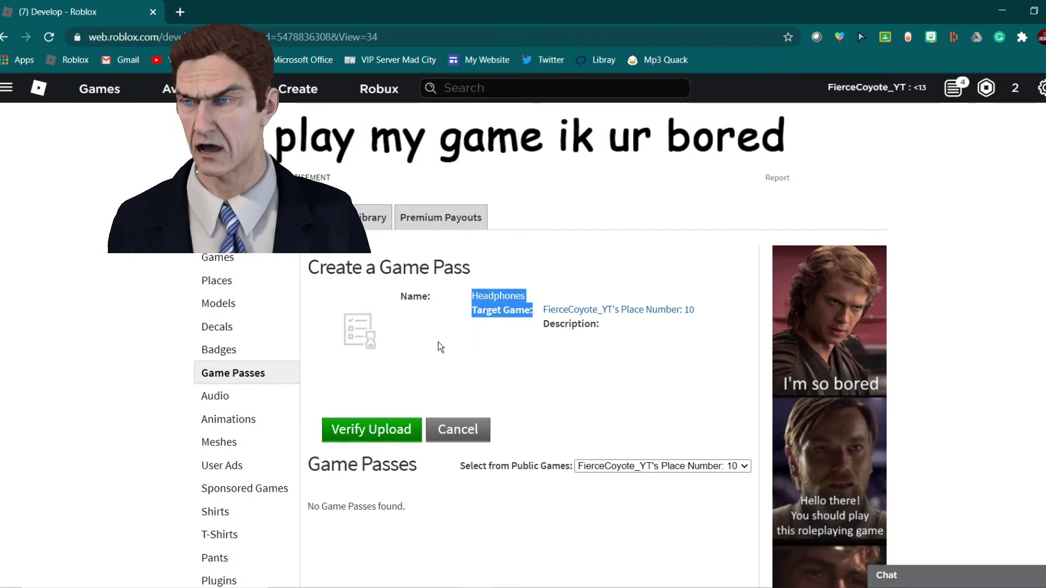
pyautogui.click(394, 397)
pyautogui.click(375, 429)
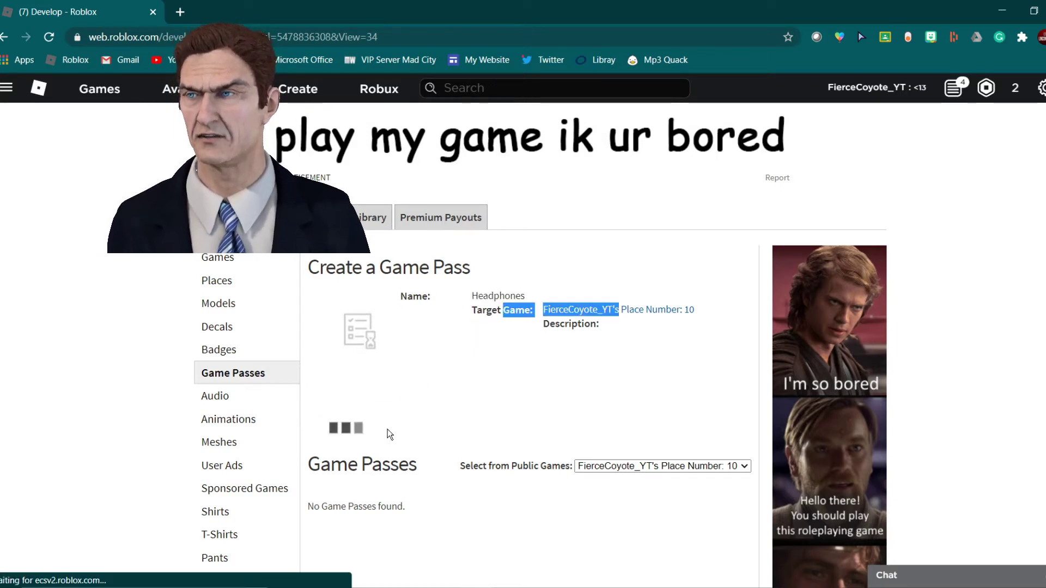
pyautogui.scroll(-3, 387, 424)
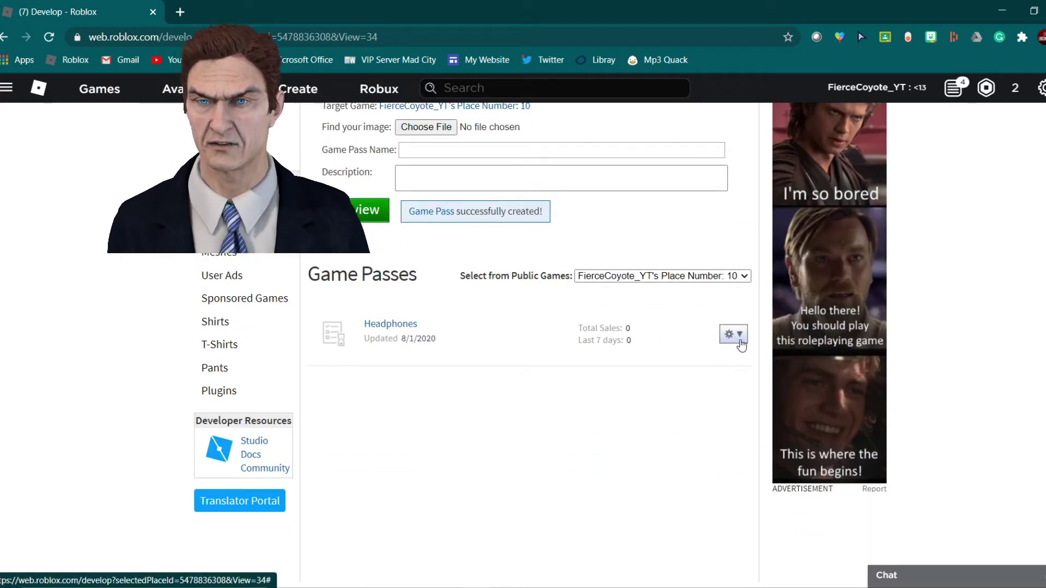
# Step: Put the Headphones pass on sale for 500 Robux and save the price
pyautogui.click(739, 345)
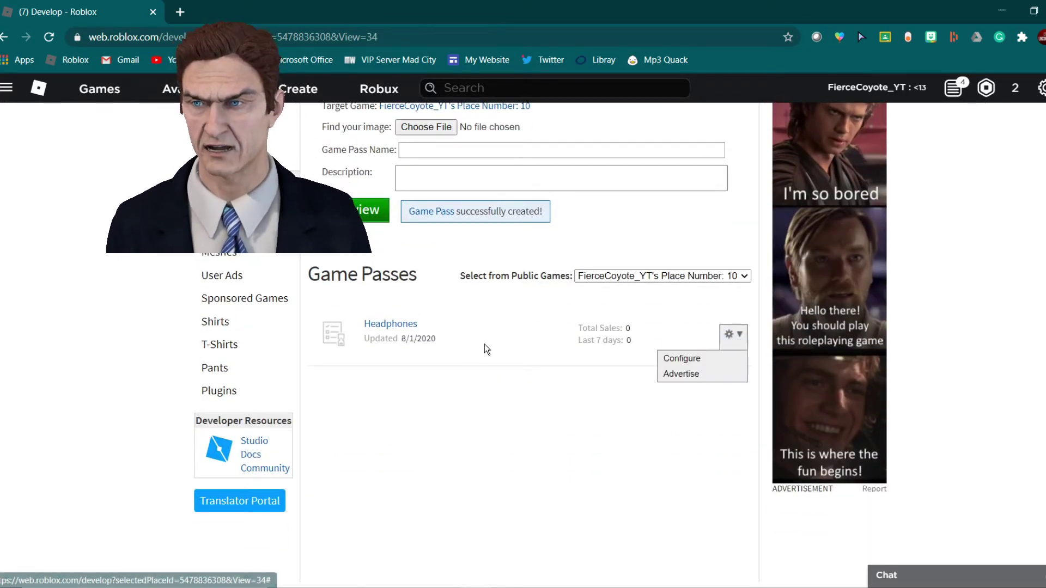
pyautogui.click(688, 360)
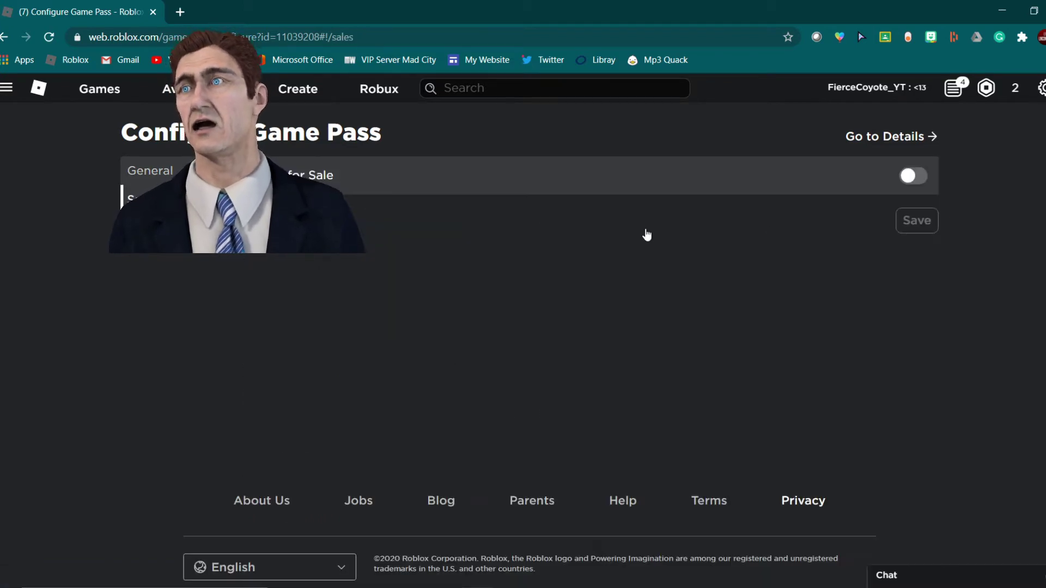
pyautogui.click(912, 175)
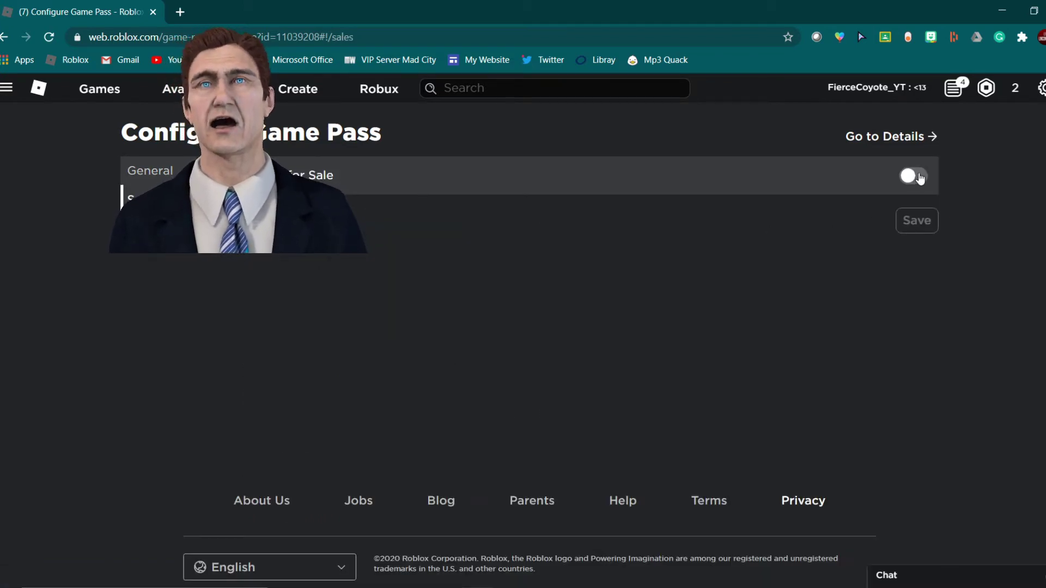
pyautogui.click(600, 214)
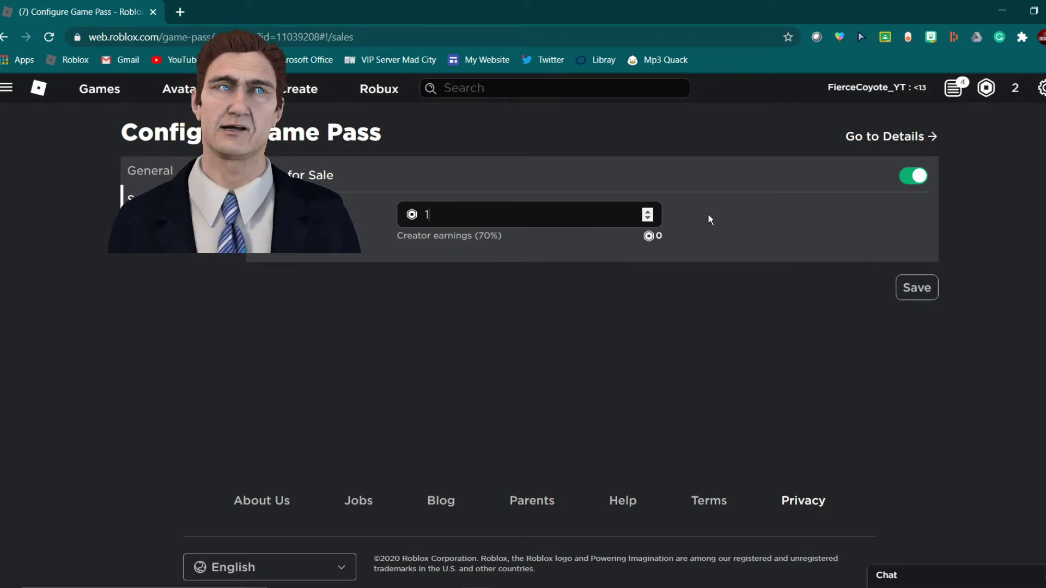
pyautogui.press('BackSpace')
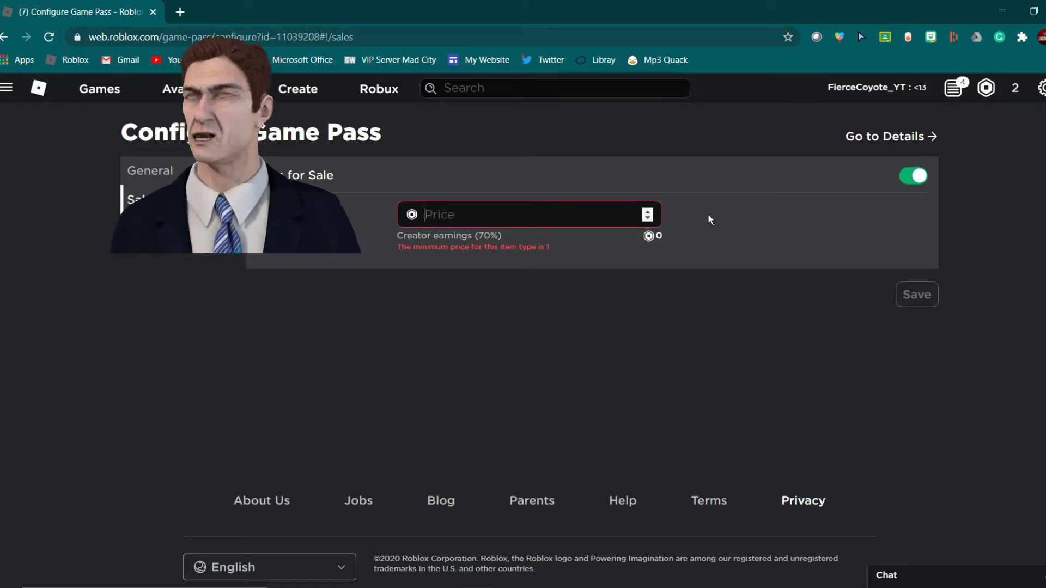
pyautogui.write('500')
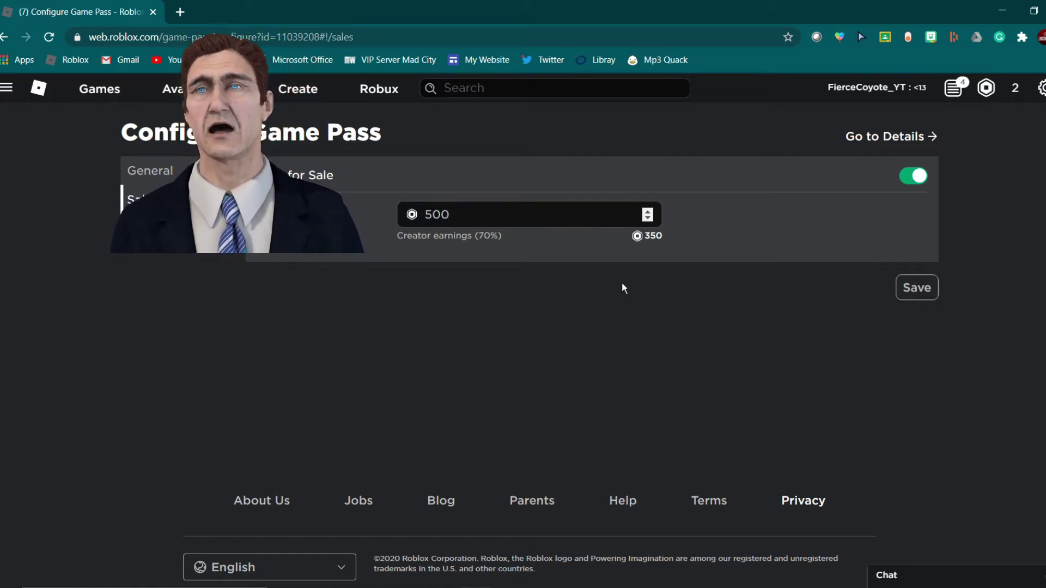
pyautogui.click(917, 288)
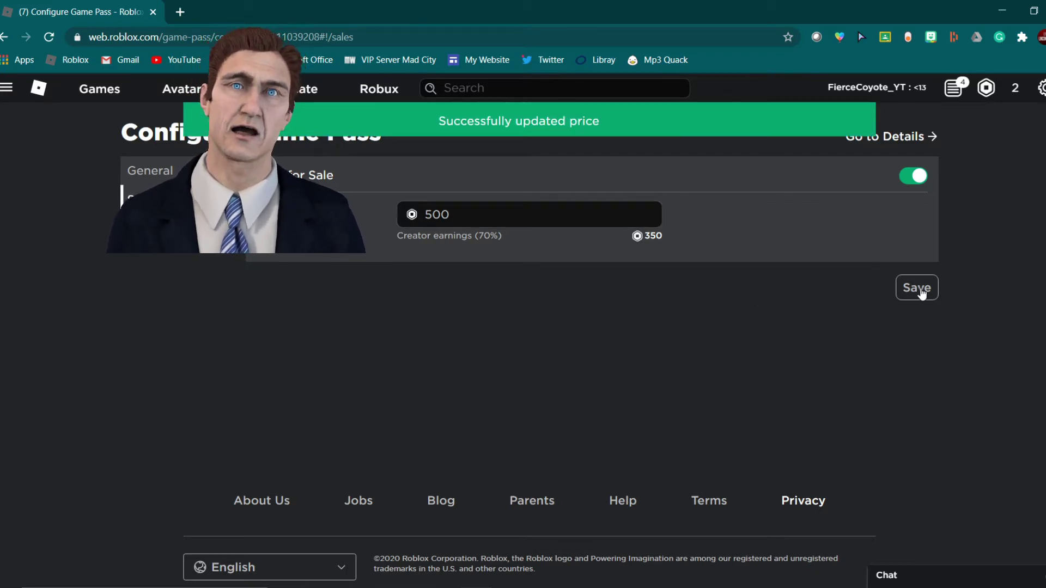
# Step: Check the pass details showing the 500 price, then choose Edit on the first game in the games list
pyautogui.click(898, 137)
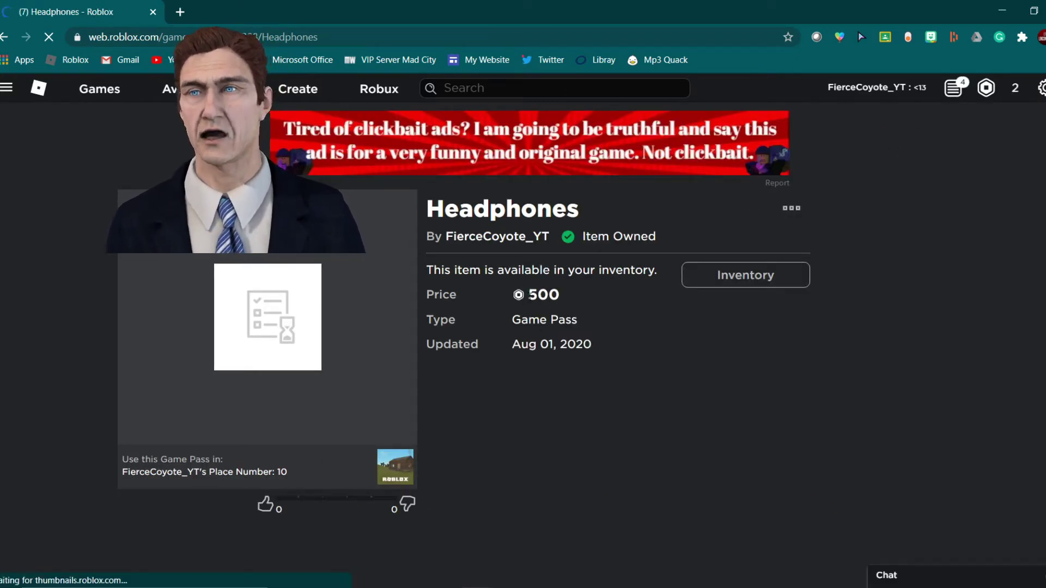
pyautogui.doubleClick(544, 295)
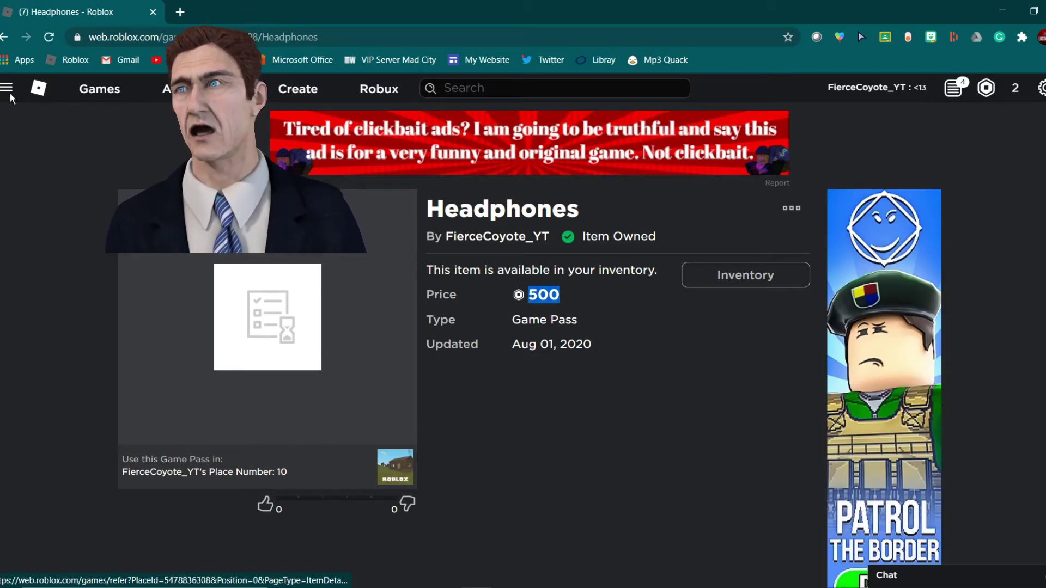
pyautogui.click(303, 95)
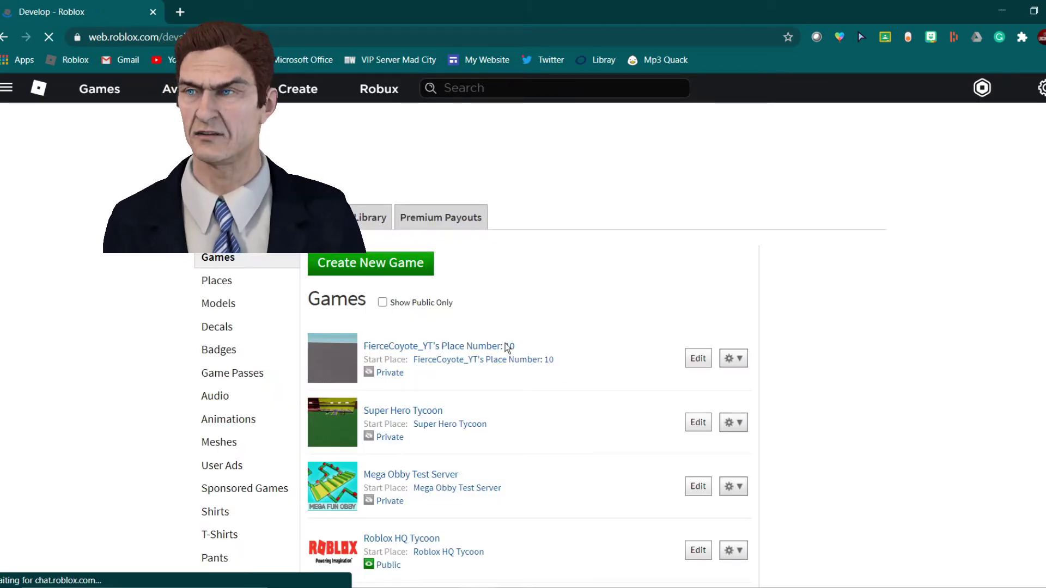
pyautogui.click(699, 362)
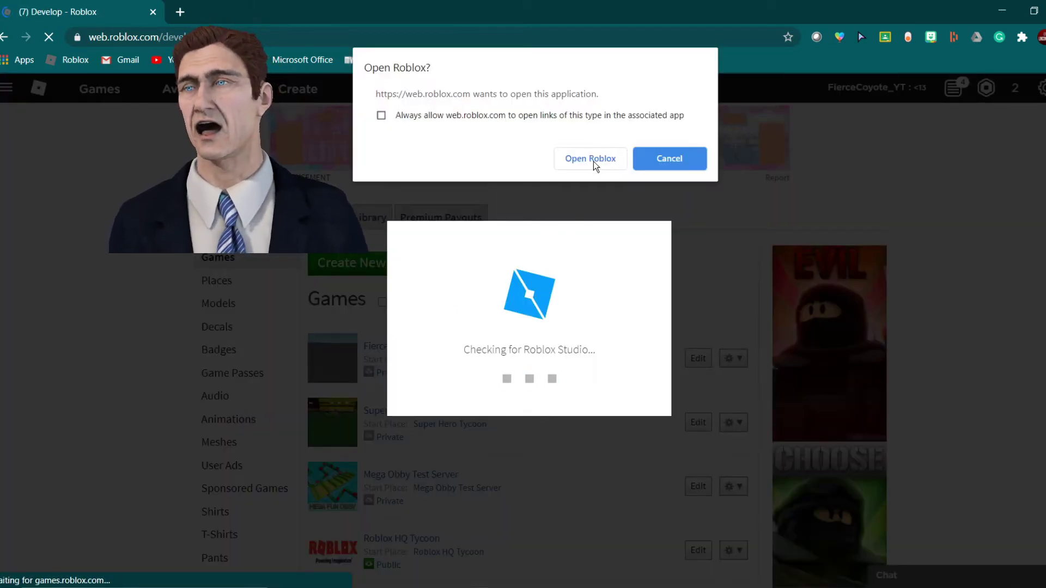
# Step: Allow the browser to launch Roblox Studio and close the Download Studio dialog
pyautogui.click(592, 158)
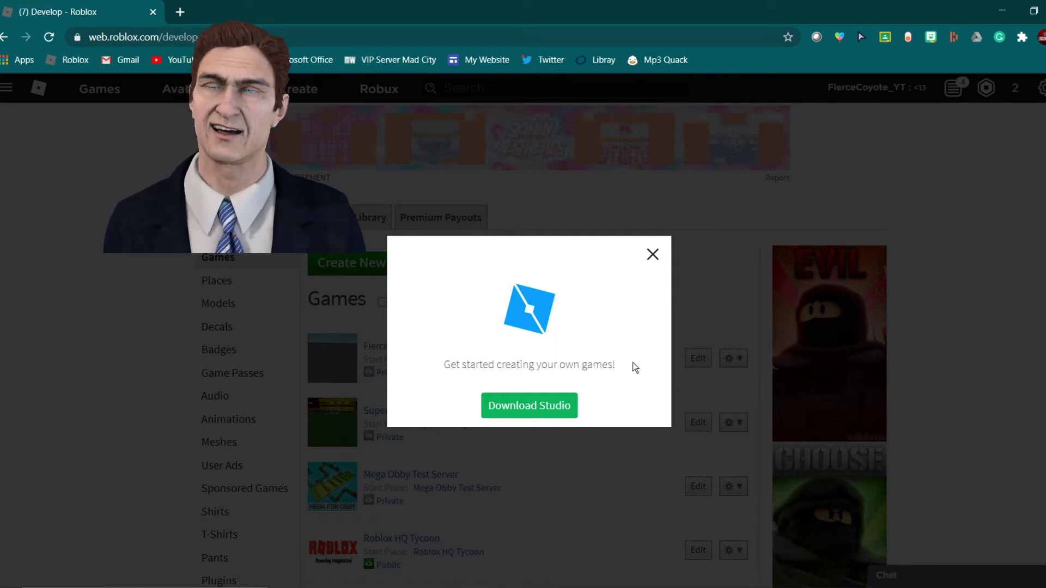
pyautogui.click(652, 255)
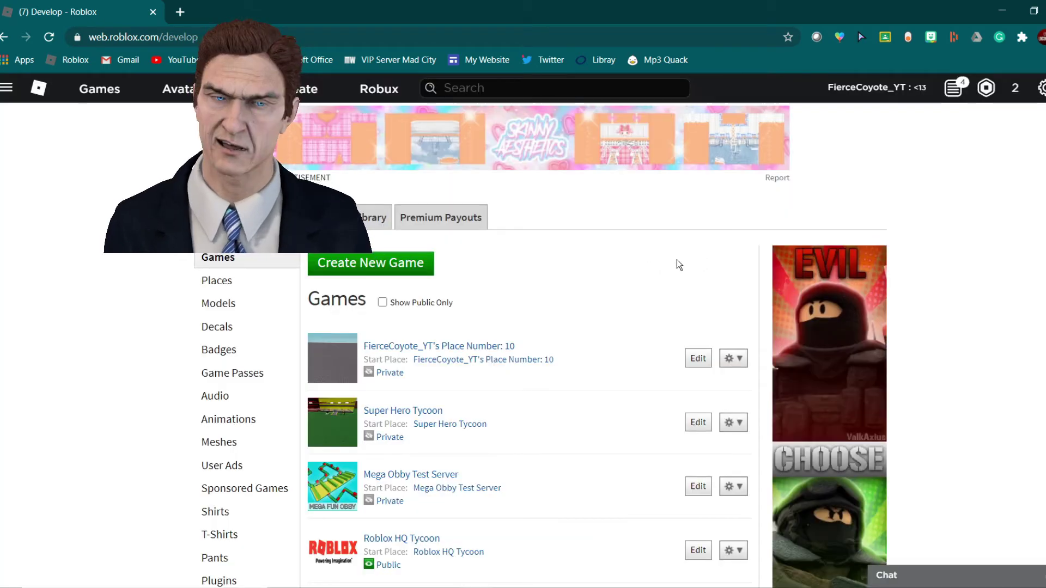
pyautogui.scroll(-5, 681, 482)
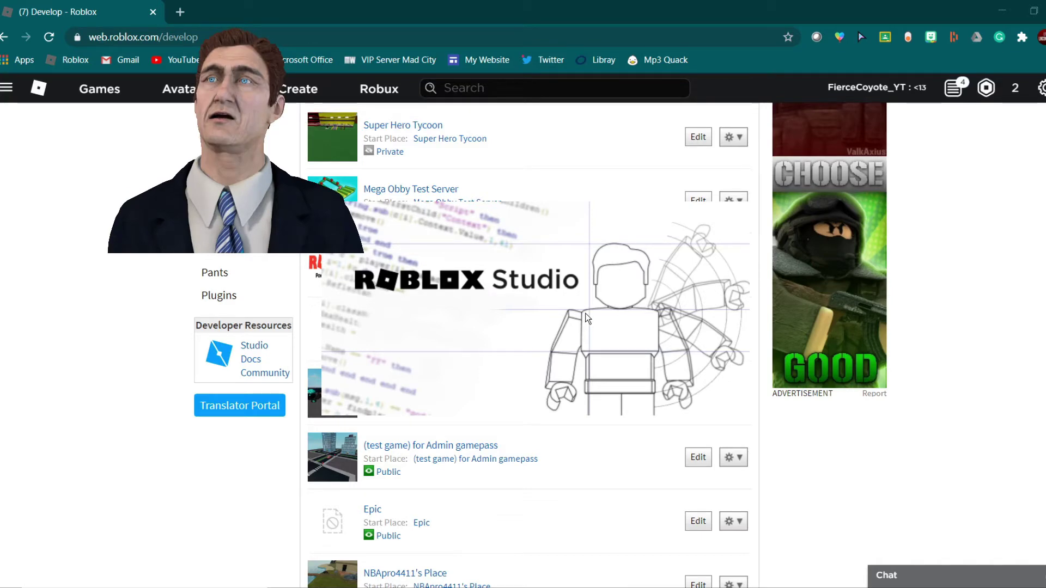
# Step: Wait for Studio to finish loading Place Number: 10 with its baseplate
pyautogui.scroll(1, 521, 342)
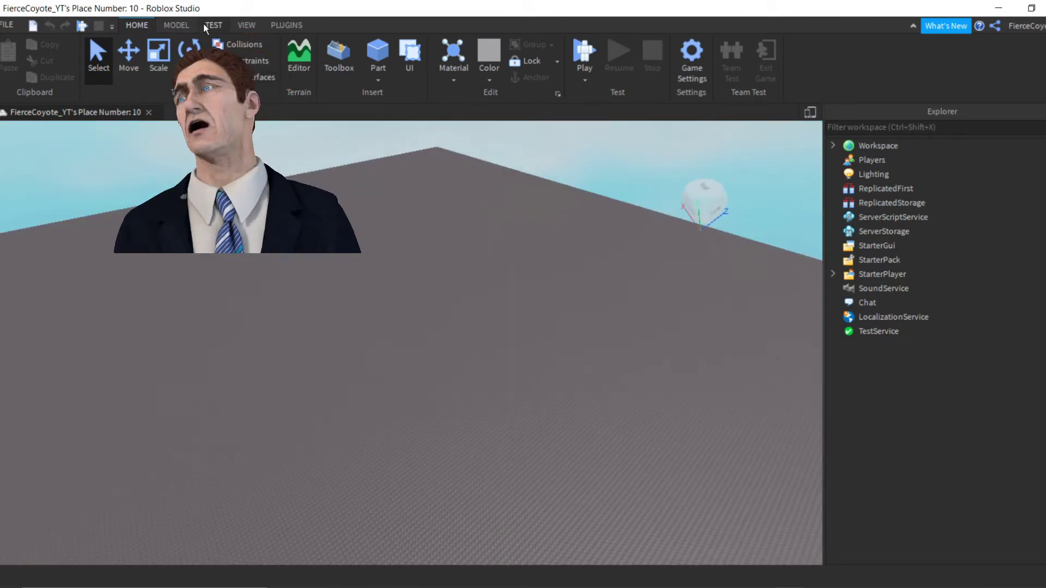
# Step: Search the Toolbox model library for 'HD Admin'
pyautogui.click(343, 53)
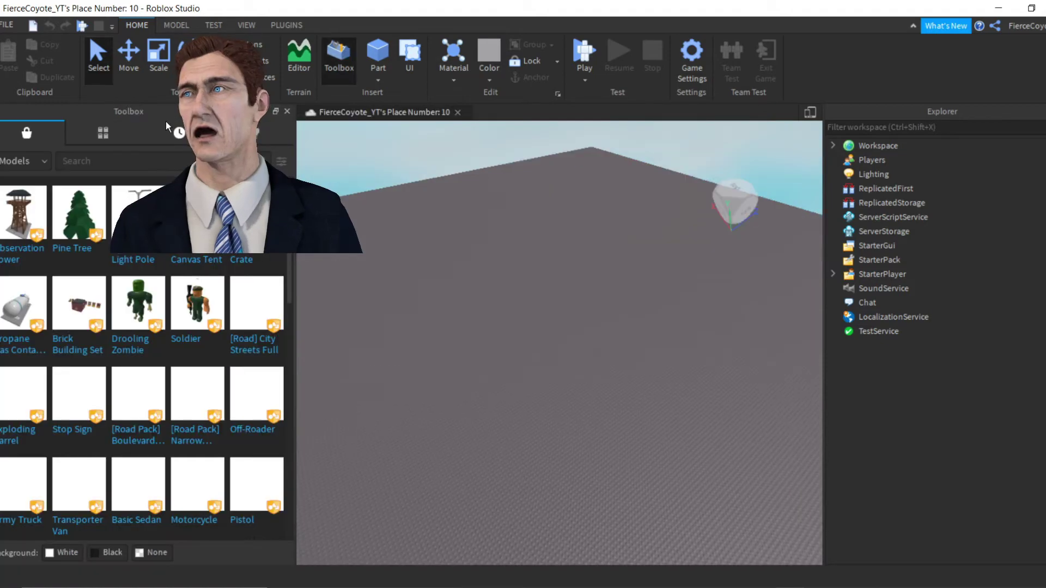
pyautogui.click(109, 161)
pyautogui.write('HD ')
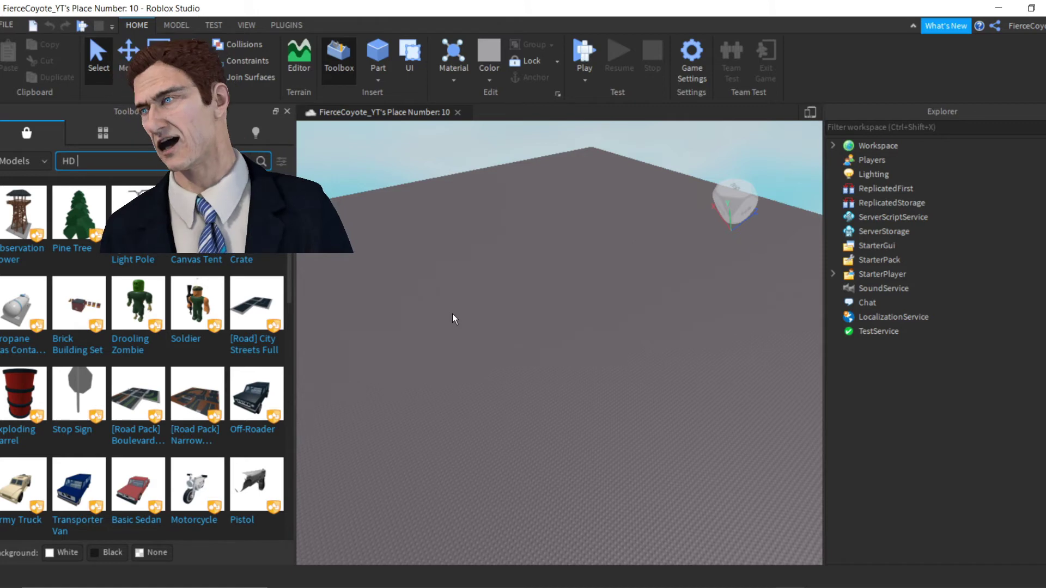
pyautogui.write('Admin')
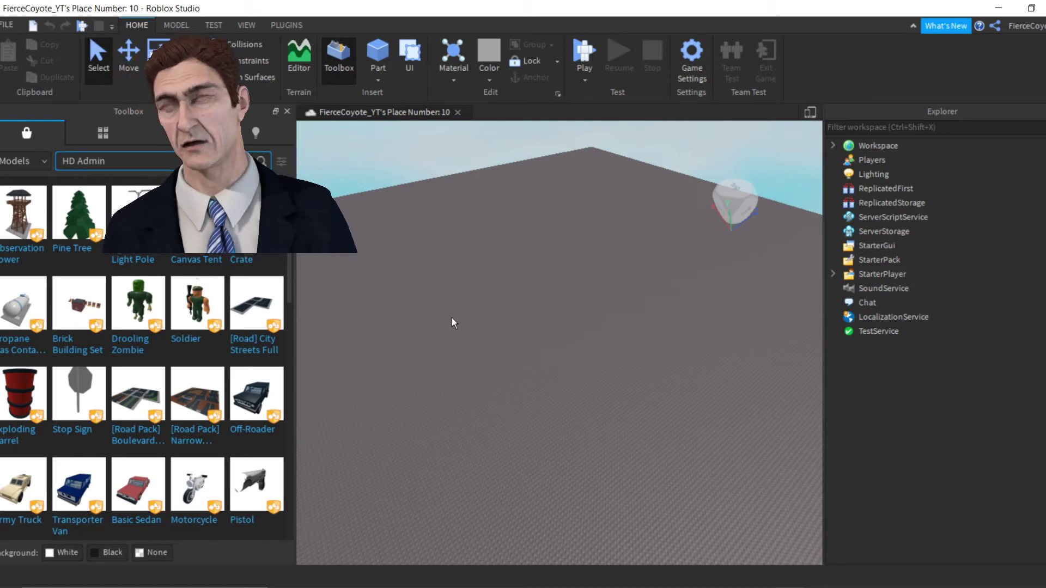
pyautogui.press('Return')
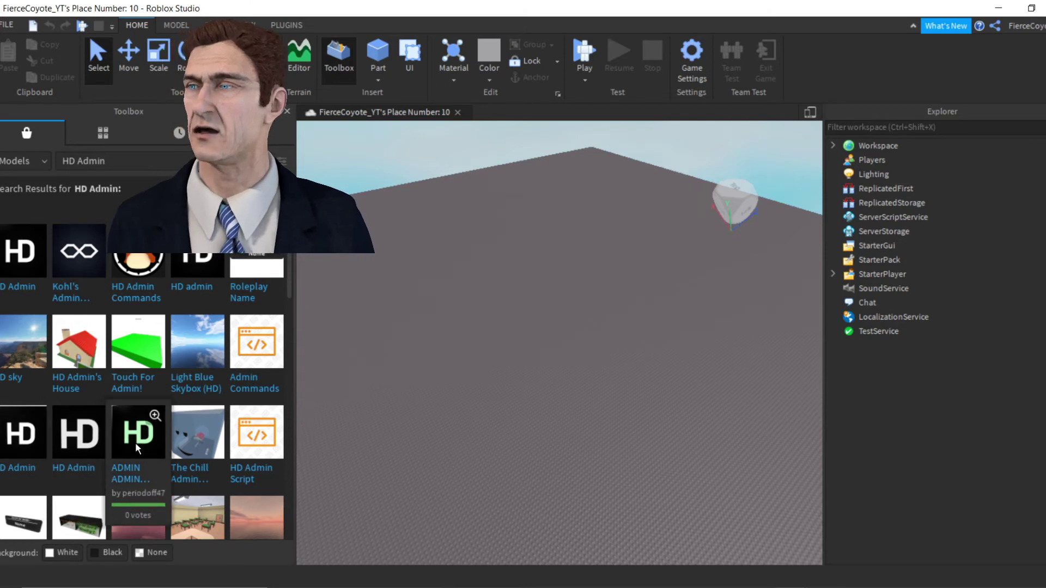
# Step: Insert the HD Admin model and frame its HD board on the baseplate
pyautogui.click(21, 265)
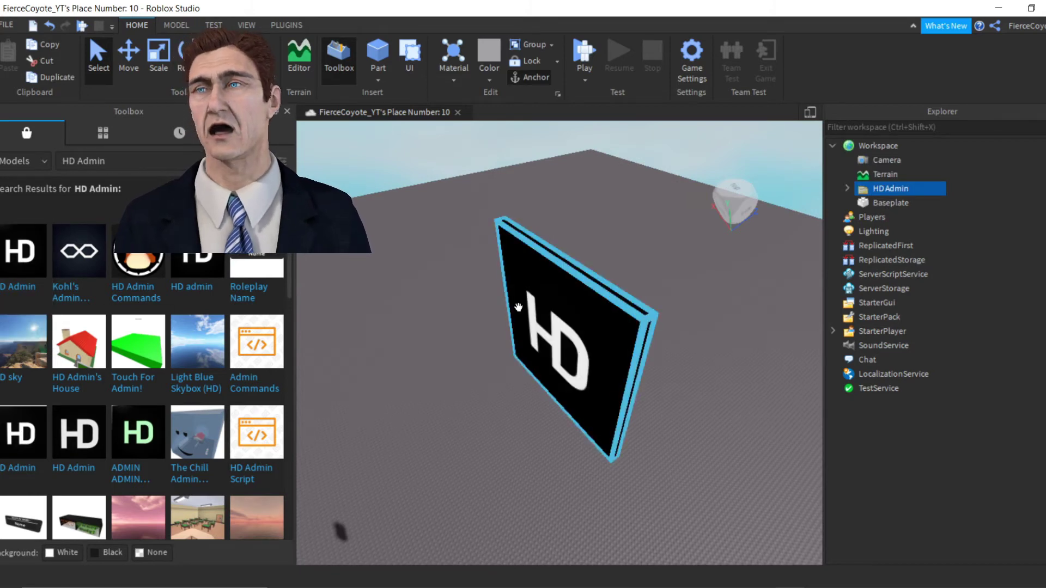
pyautogui.click(526, 377)
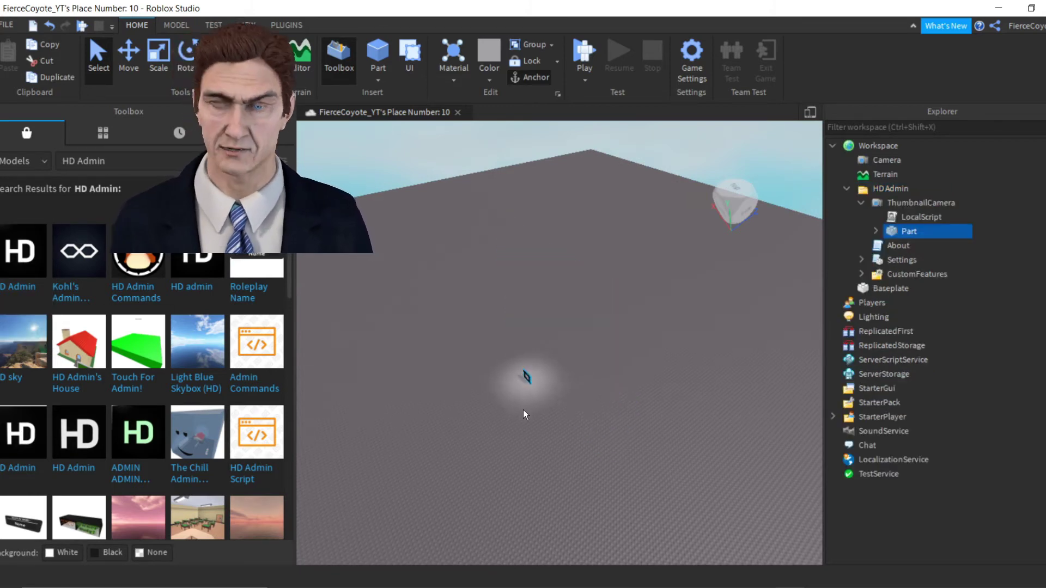
pyautogui.press('f')
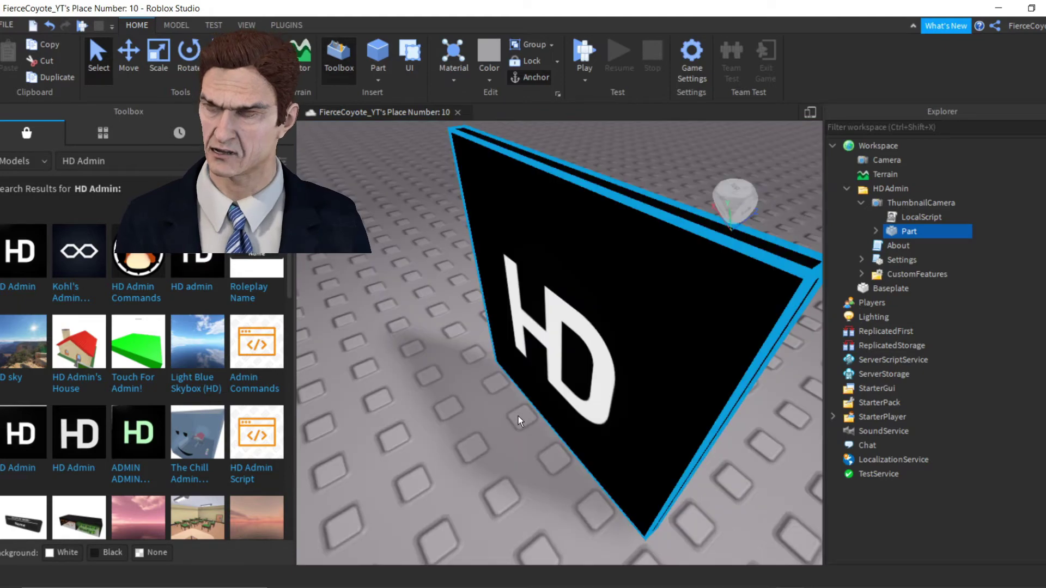
pyautogui.scroll(-10, 490, 454)
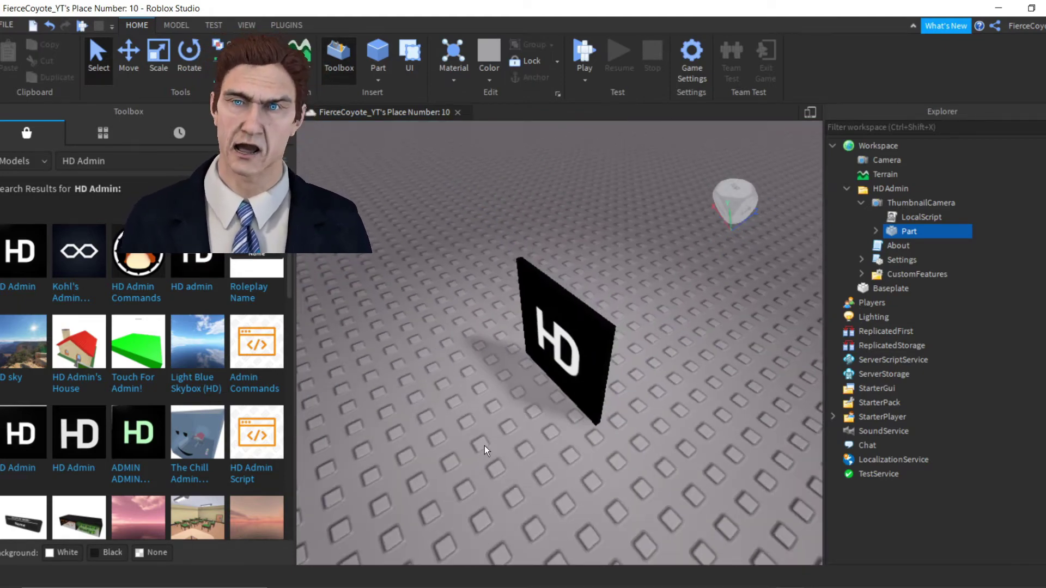
pyautogui.rightClick(479, 446)
pyautogui.click(695, 390)
pyautogui.scroll(-5, 595, 402)
pyautogui.scroll(4, 590, 423)
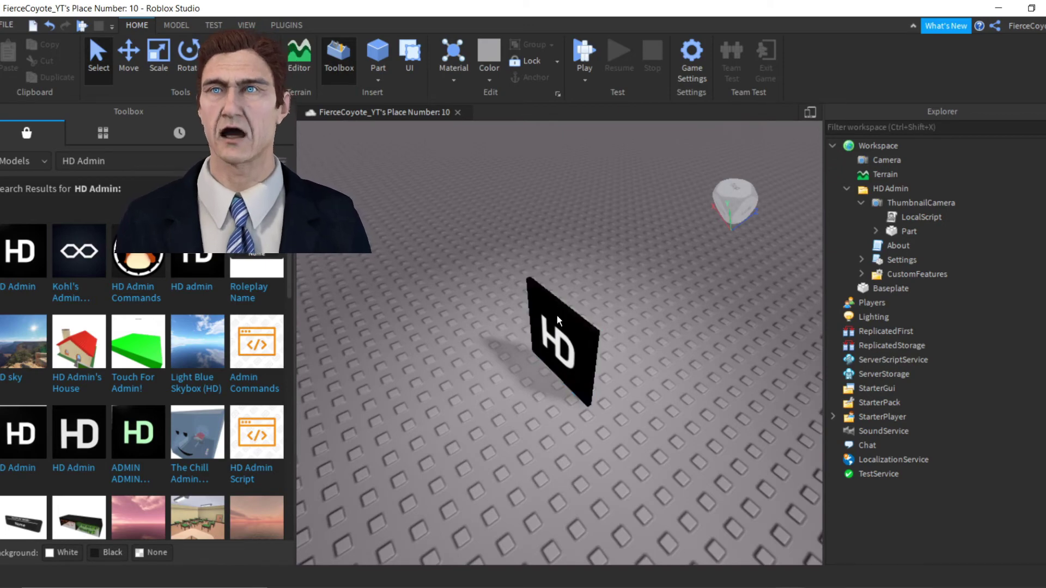
pyautogui.press('a')
pyautogui.press('d')
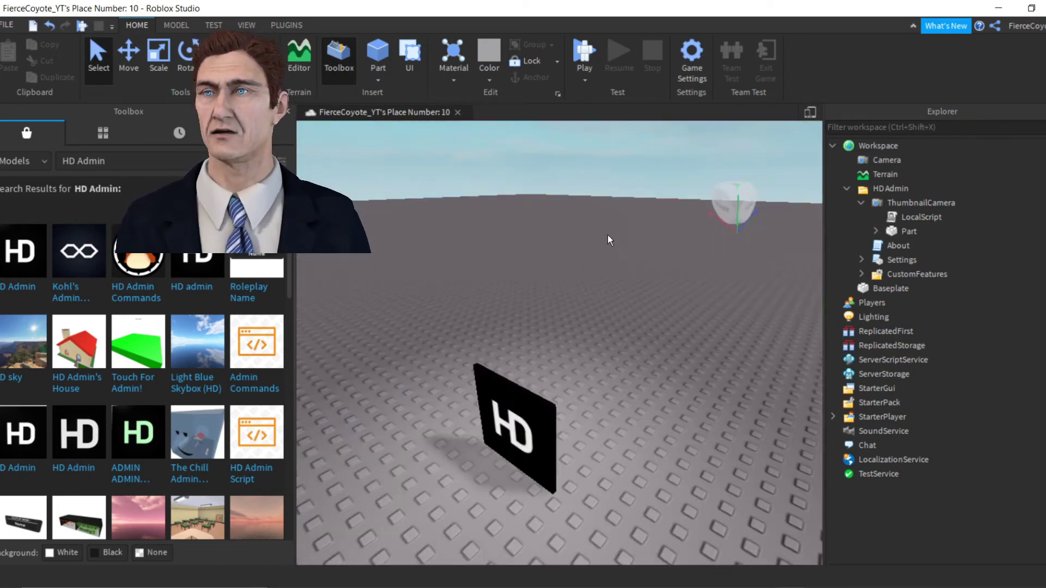
pyautogui.click(548, 422)
pyautogui.moveTo(568, 380)
pyautogui.mouseDown()
pyautogui.moveTo(595, 378)
pyautogui.moveTo(598, 388)
pyautogui.moveTo(566, 376)
pyautogui.mouseUp()
pyautogui.moveTo(506, 319); pyautogui.dragTo(619, 329)
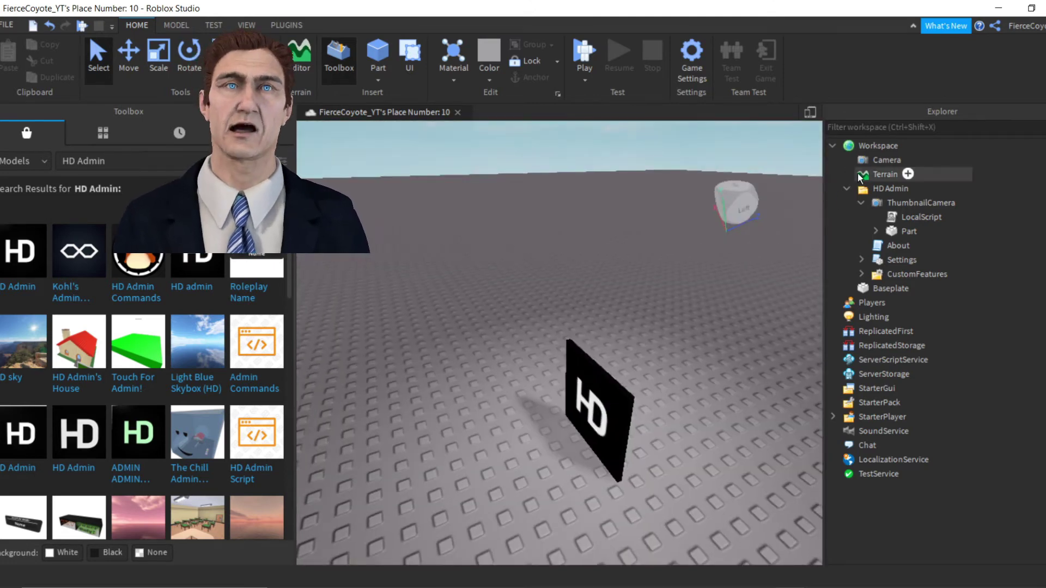
# Step: In the Explorer, expand Workspace and HD Admin, collapsing ThumbnailCamera to reveal Settings
pyautogui.click(847, 189)
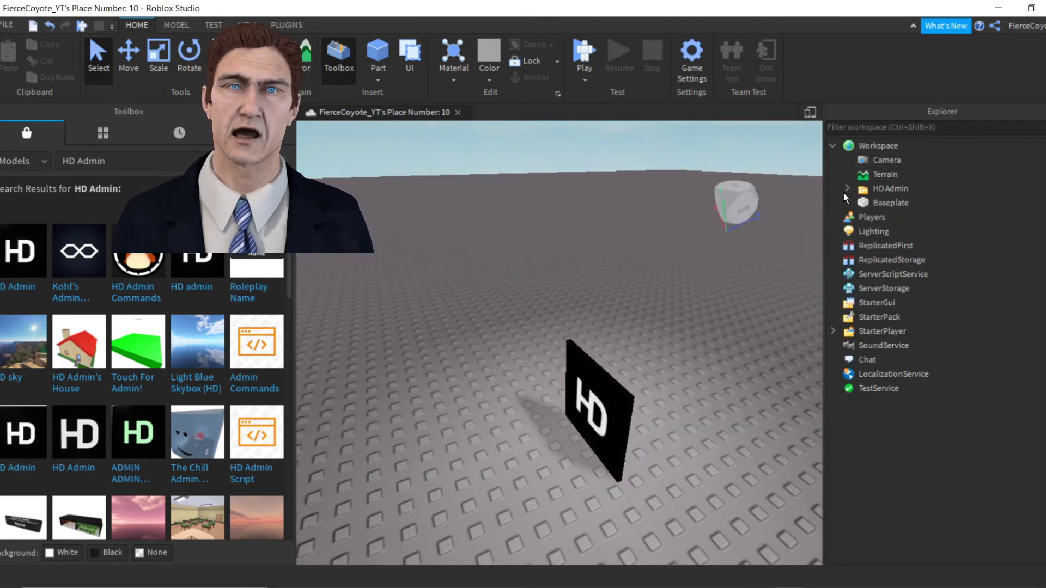
pyautogui.click(832, 146)
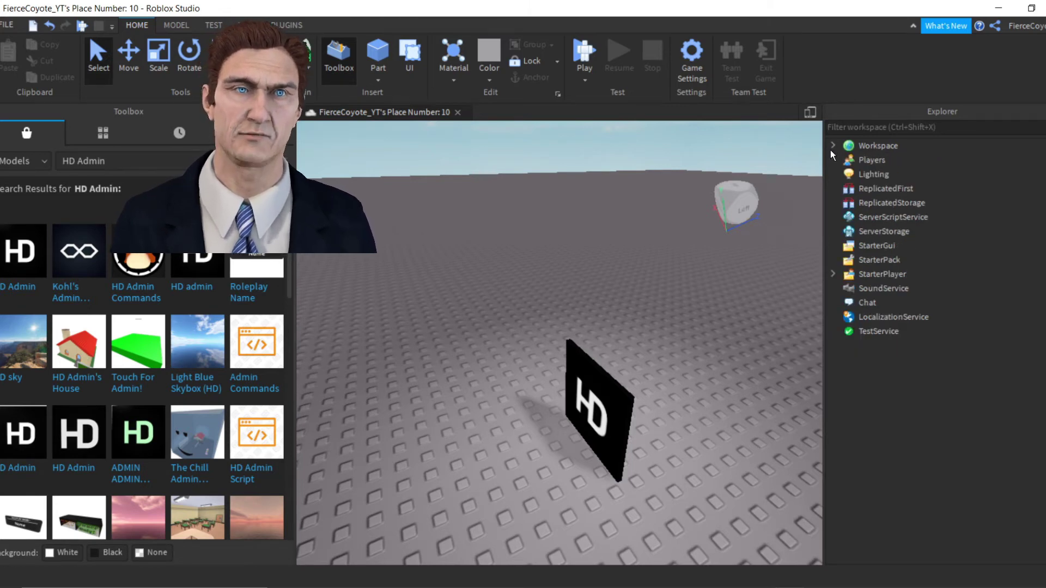
pyautogui.click(832, 146)
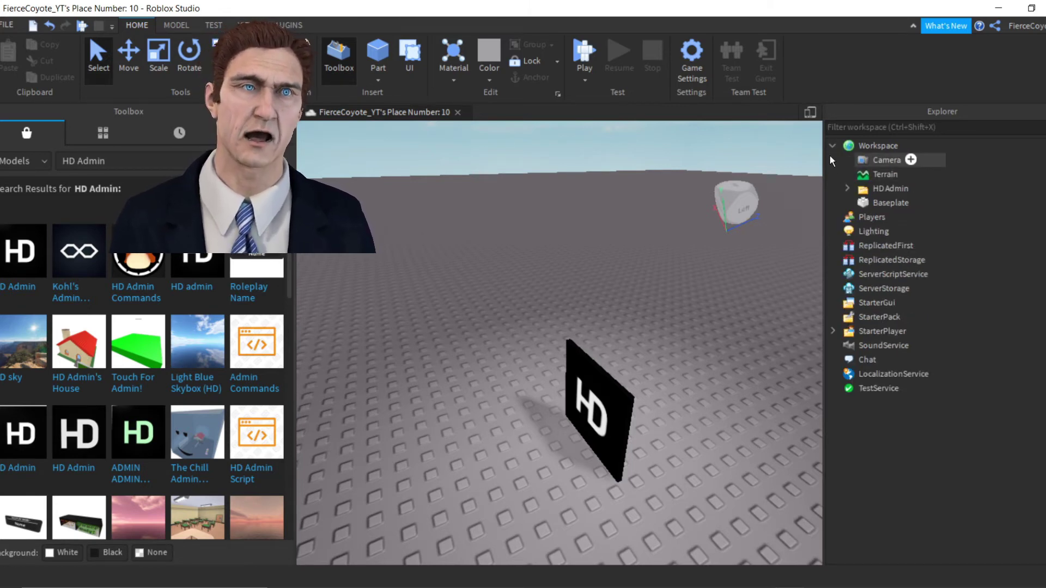
pyautogui.click(832, 146)
pyautogui.click(833, 146)
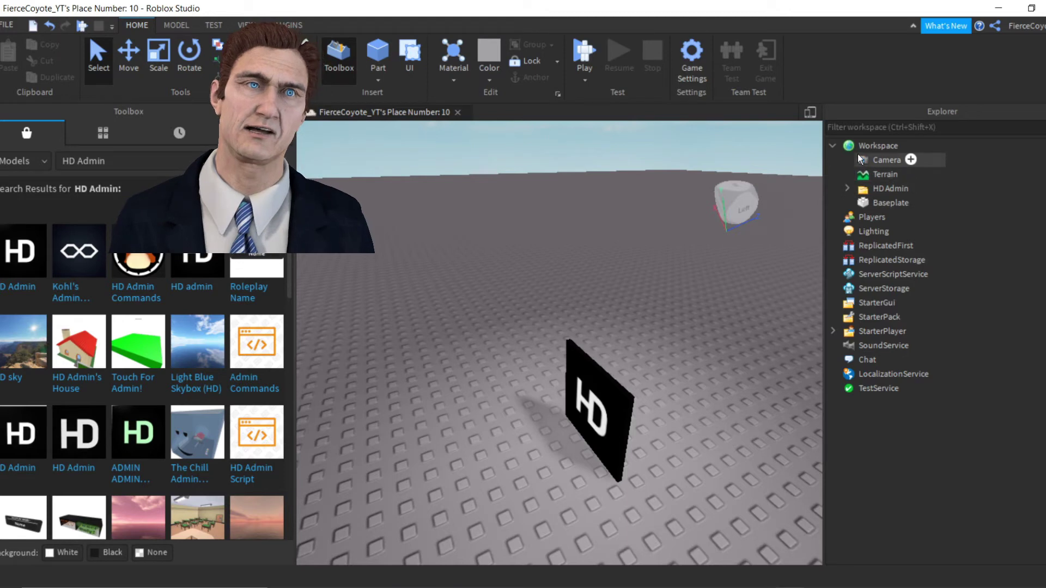
pyautogui.click(847, 189)
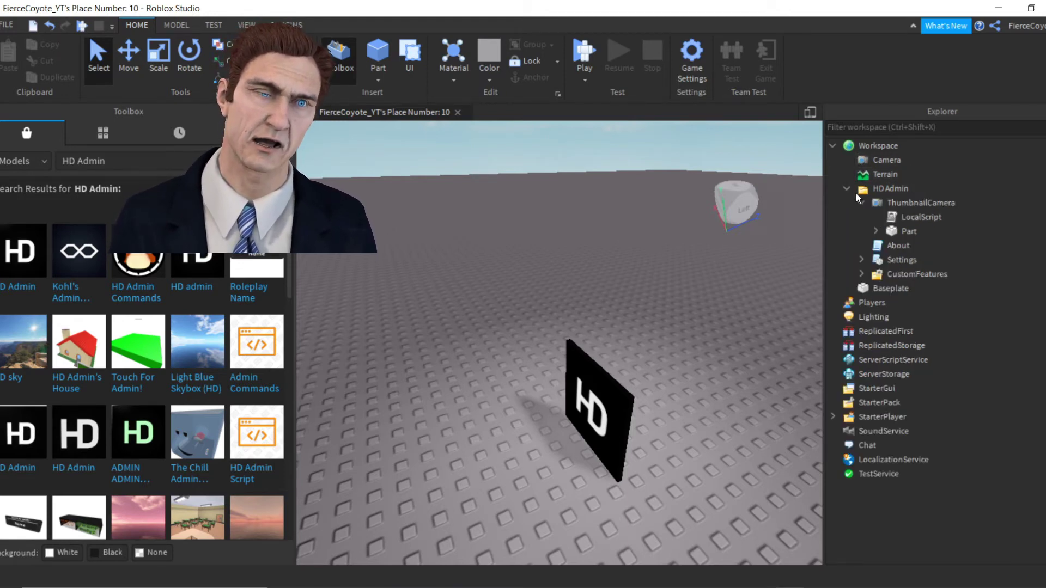
pyautogui.click(861, 203)
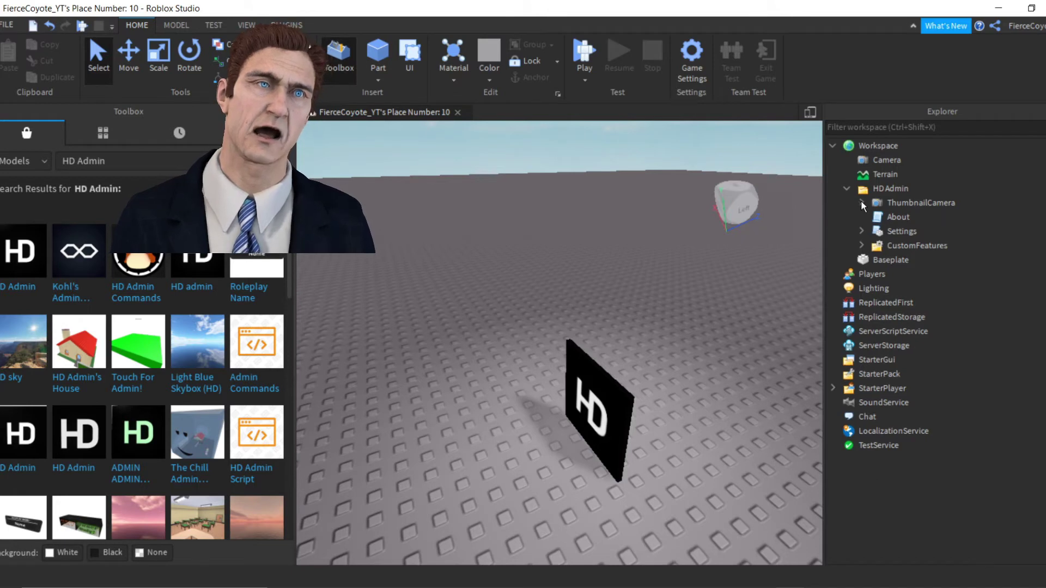
# Step: Open the Settings script and highlight the Owner and HeadAdmin (rank 4) entries in Ranks
pyautogui.click(878, 236)
pyautogui.doubleClick(878, 235)
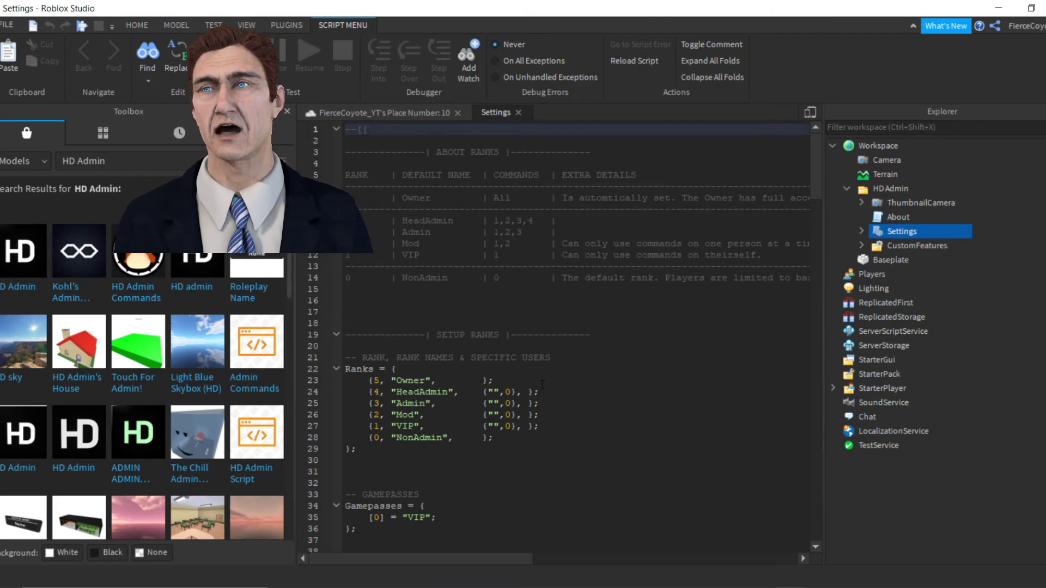
pyautogui.scroll(-3, 555, 370)
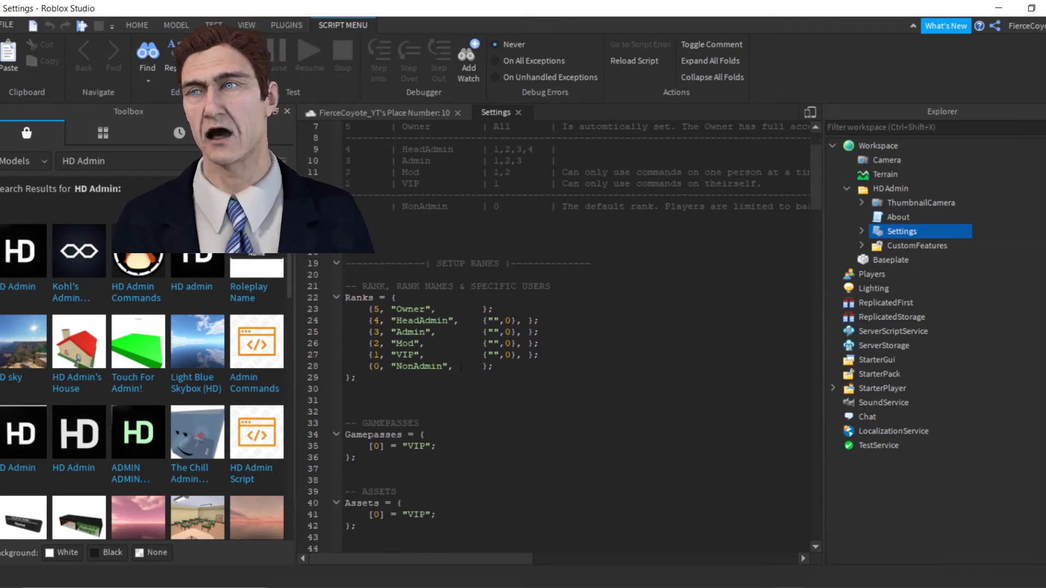
pyautogui.moveTo(396, 274); pyautogui.dragTo(472, 330)
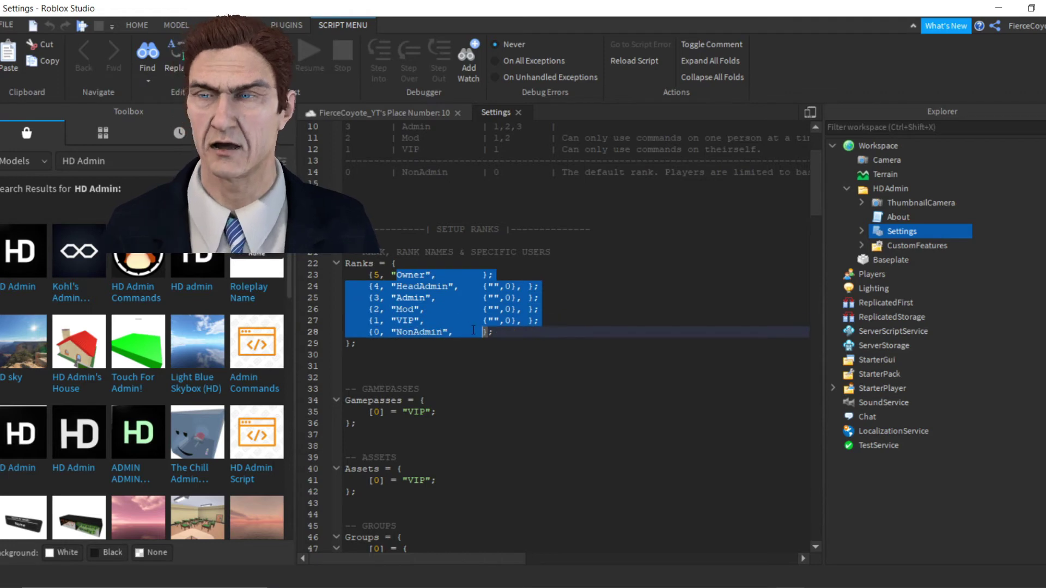
pyautogui.click(473, 330)
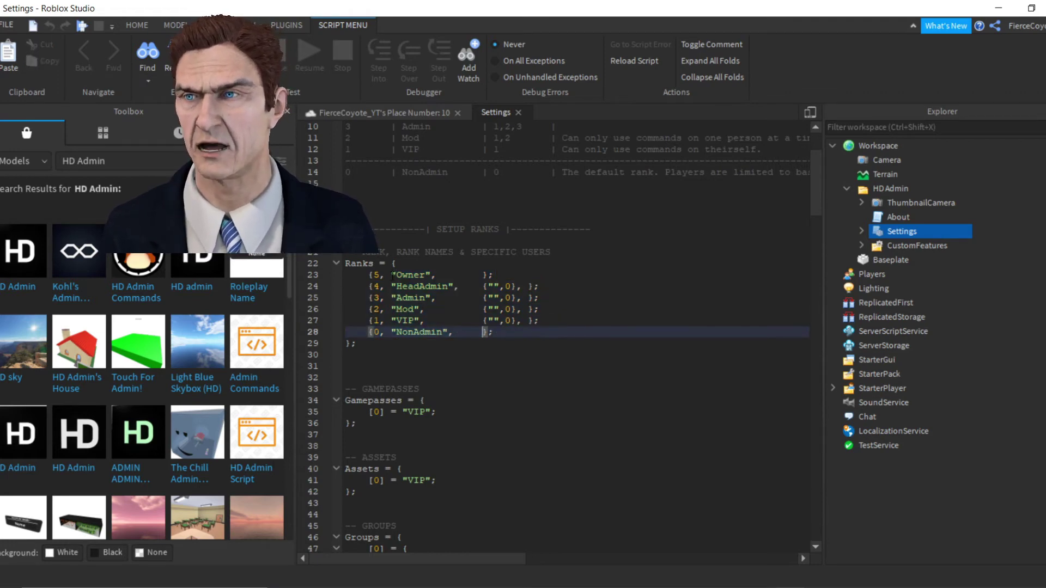
pyautogui.scroll(-1, 558, 337)
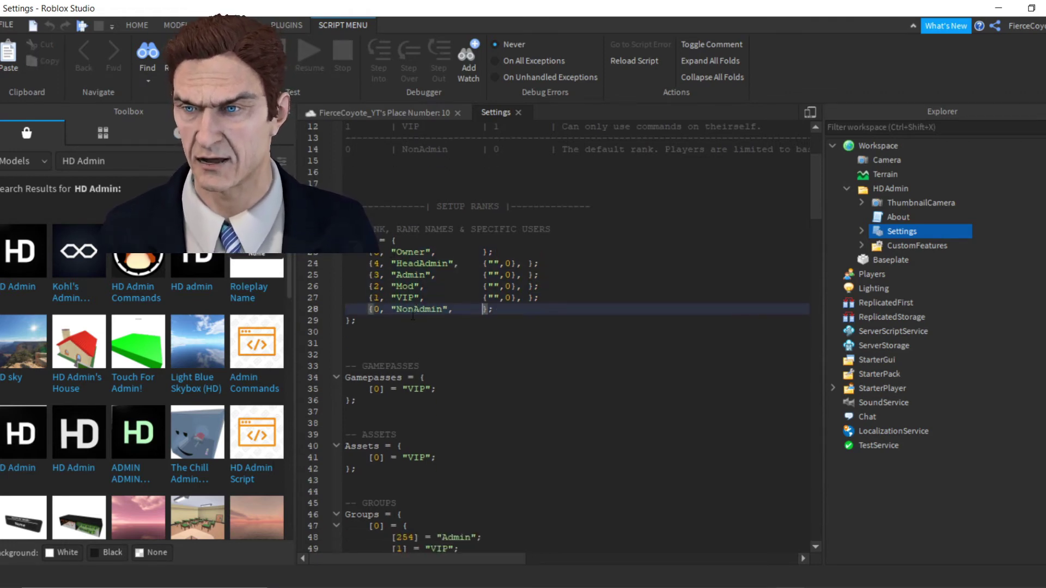
pyautogui.scroll(1, 558, 338)
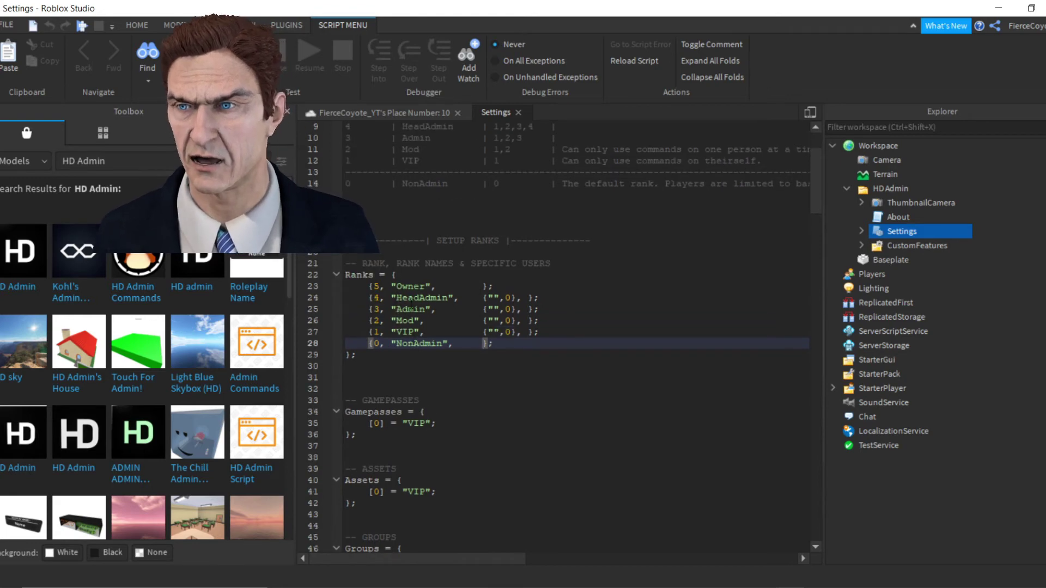
pyautogui.moveTo(397, 286)
pyautogui.mouseDown()
pyautogui.moveTo(439, 297)
pyautogui.moveTo(404, 298)
pyautogui.mouseUp()
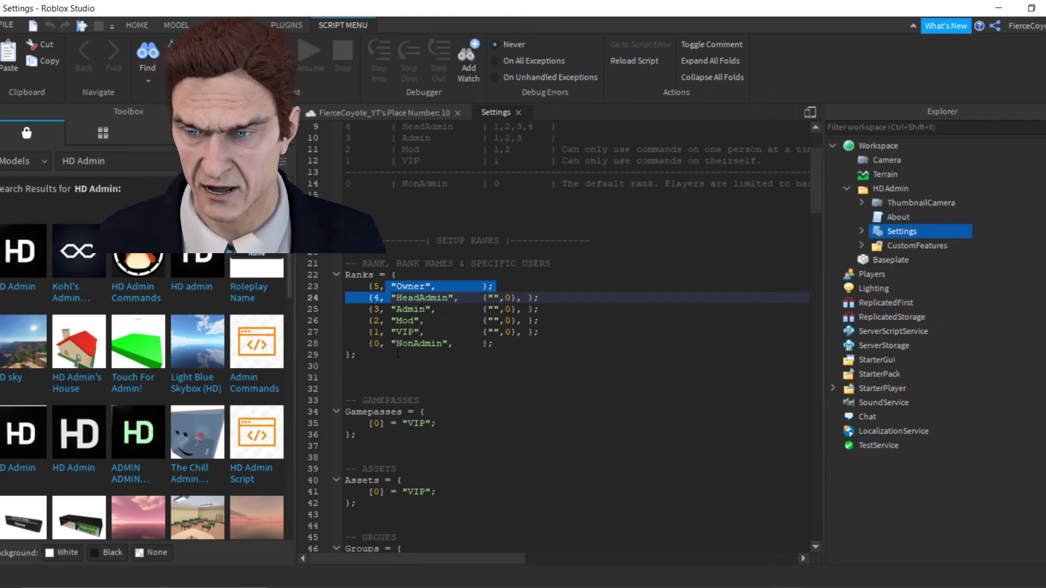
pyautogui.scroll(-2, 457, 374)
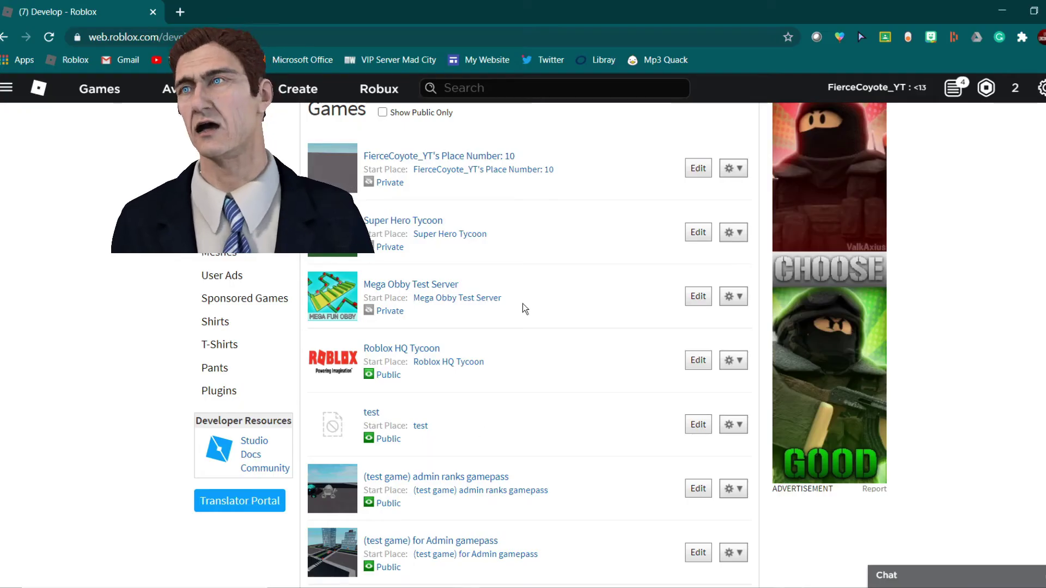
# Step: Open the place's Headphones game pass page and copy its ID, 11039208, from the address
pyautogui.scroll(3, 507, 273)
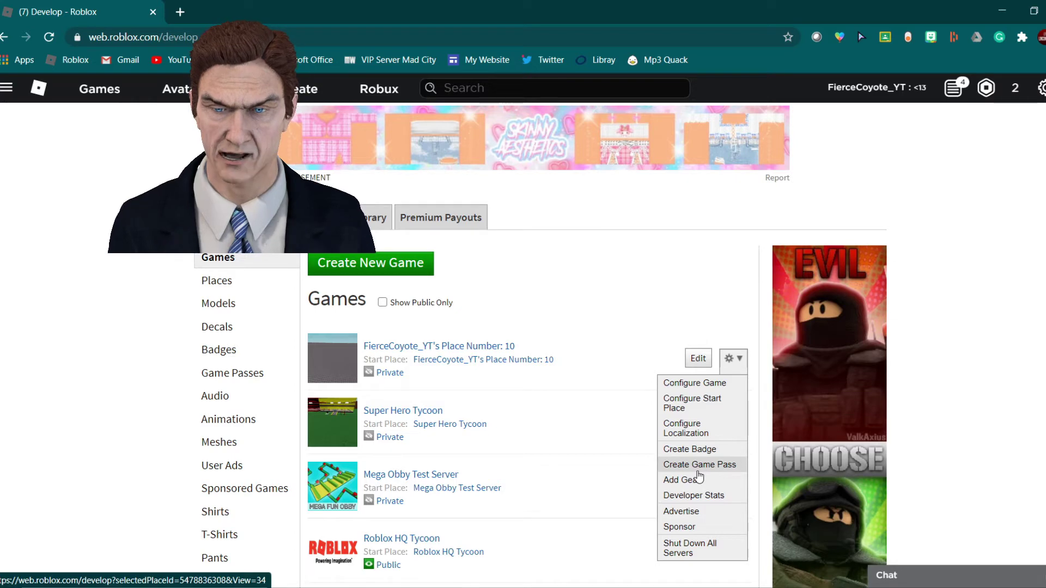
pyautogui.click(698, 471)
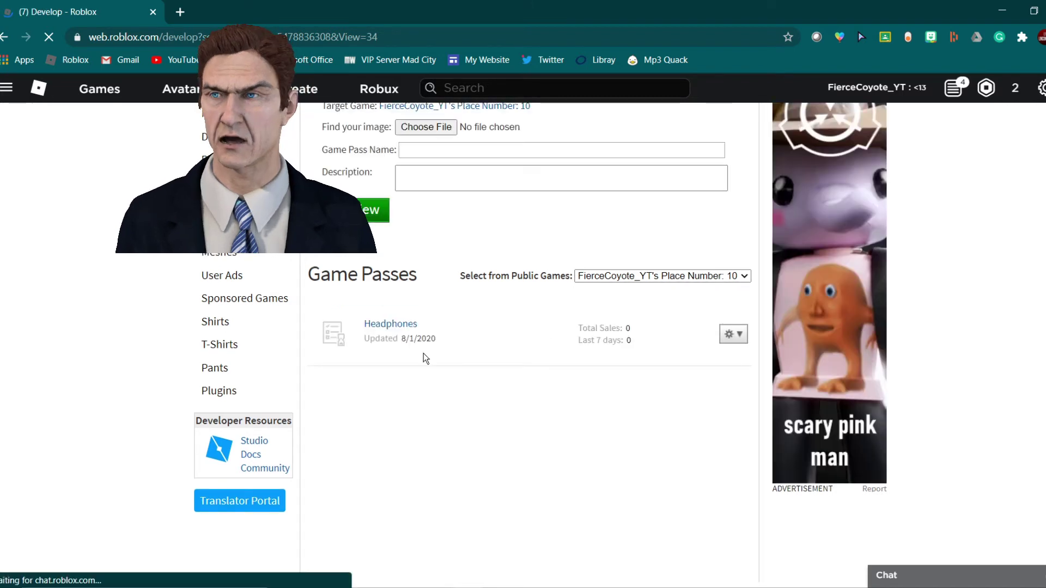
pyautogui.click(382, 324)
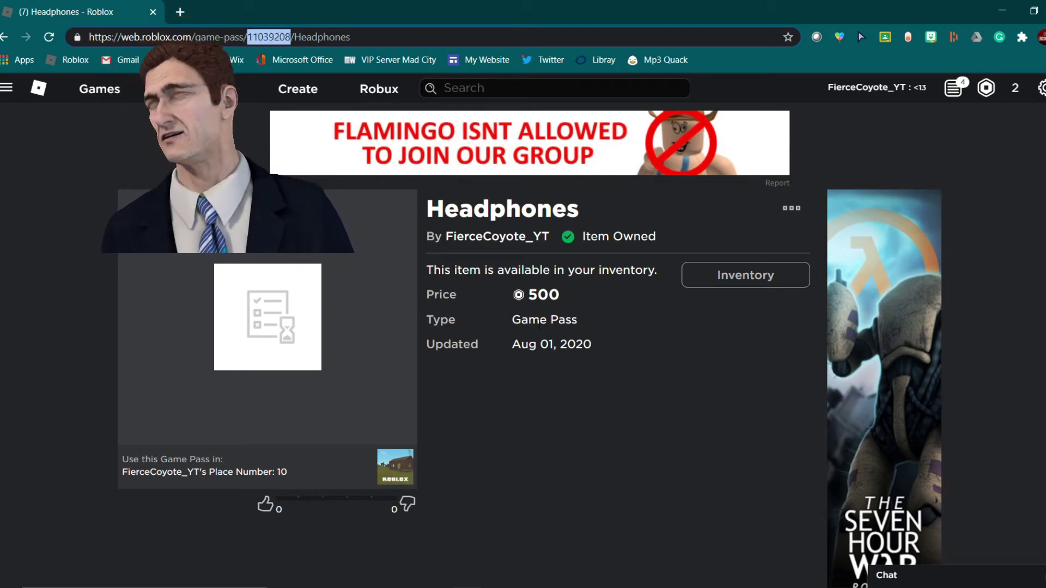
pyautogui.click(716, 422)
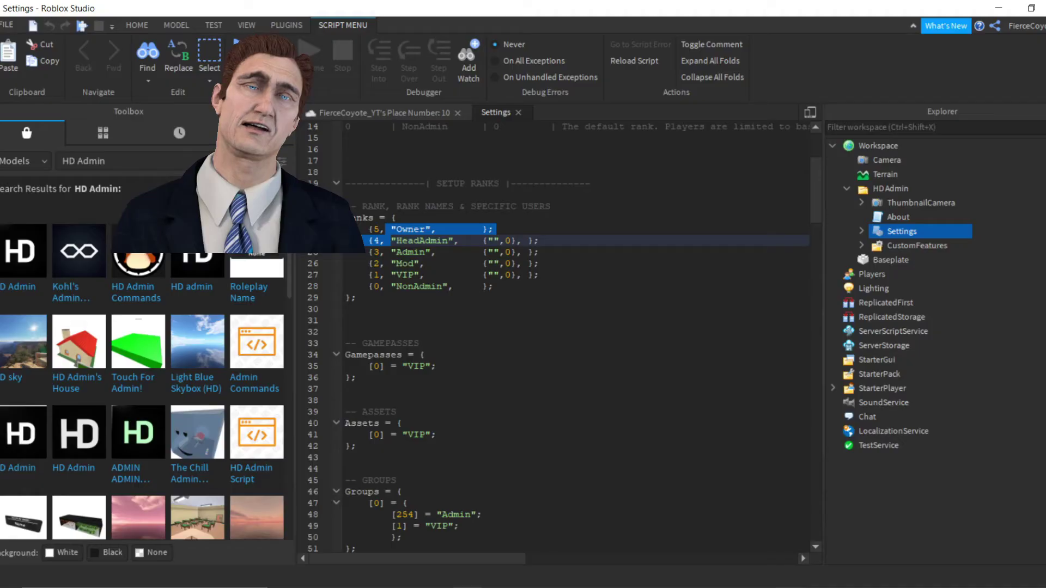
# Step: On line 35, replace the Gamepasses key 0 with 11039208 and rank VIP with HeadAdmin
pyautogui.click(380, 368)
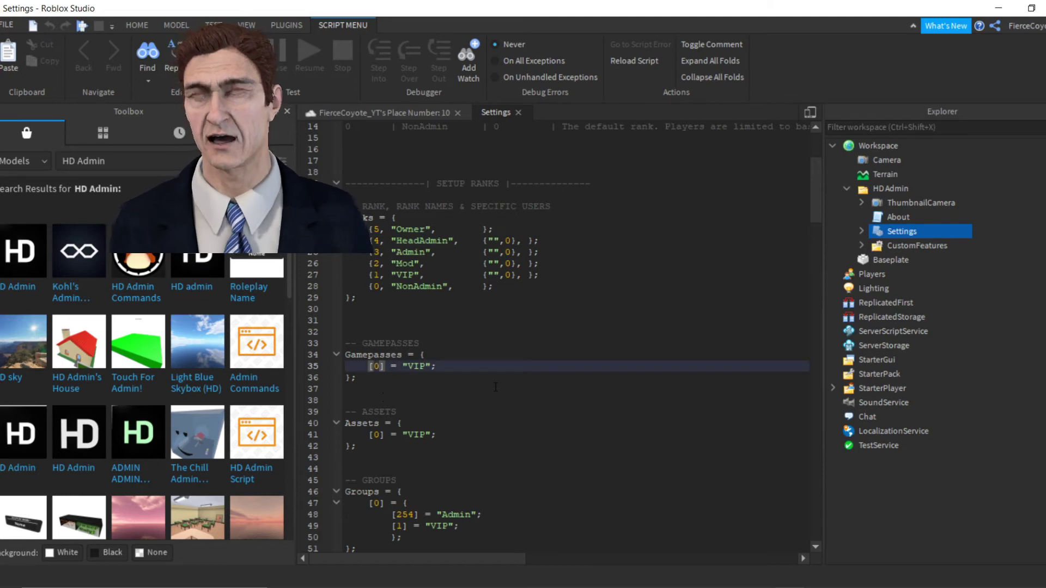
pyautogui.press('BackSpace')
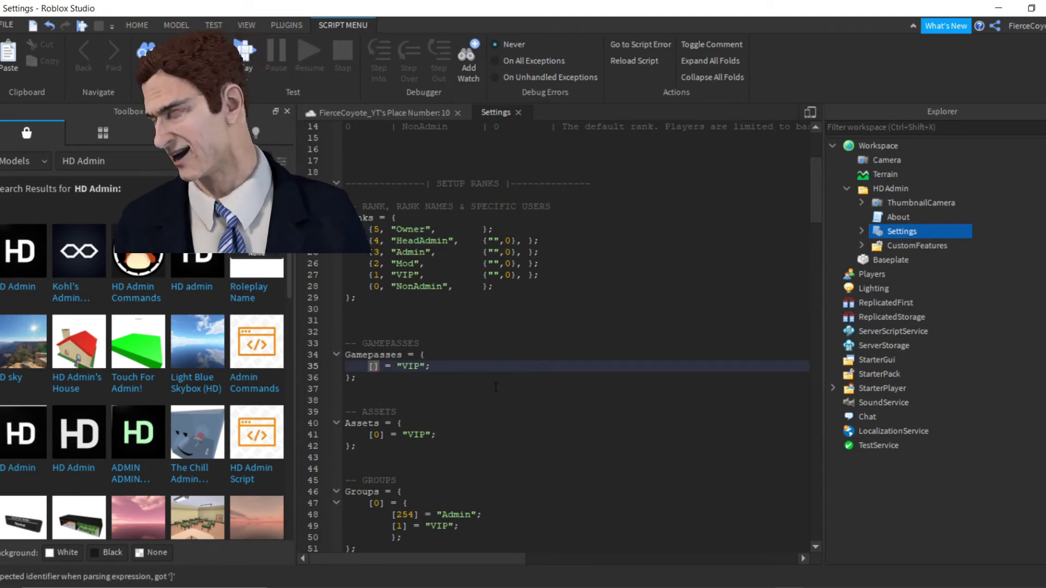
pyautogui.write('11039208')
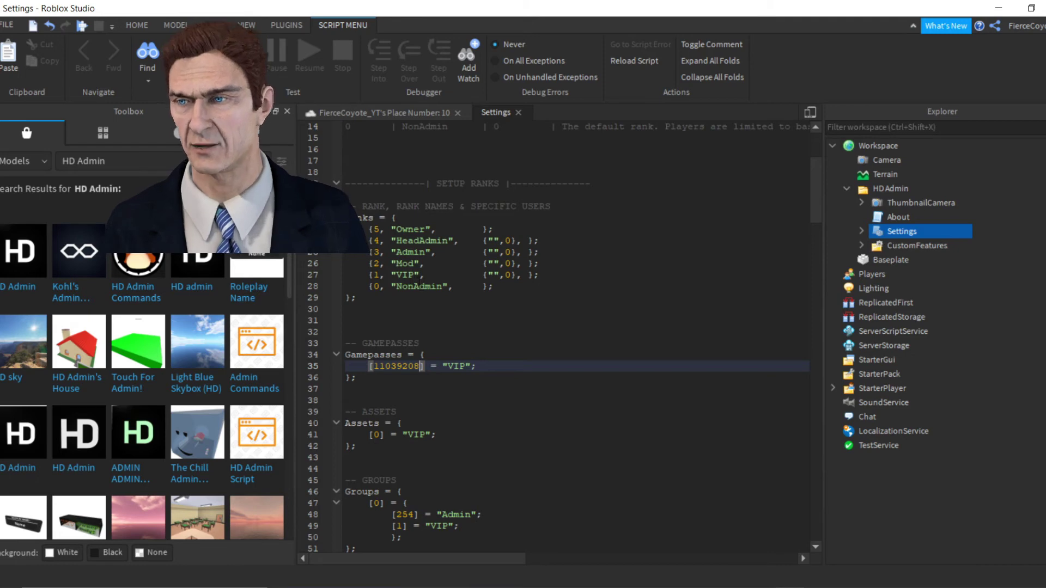
pyautogui.click(466, 371)
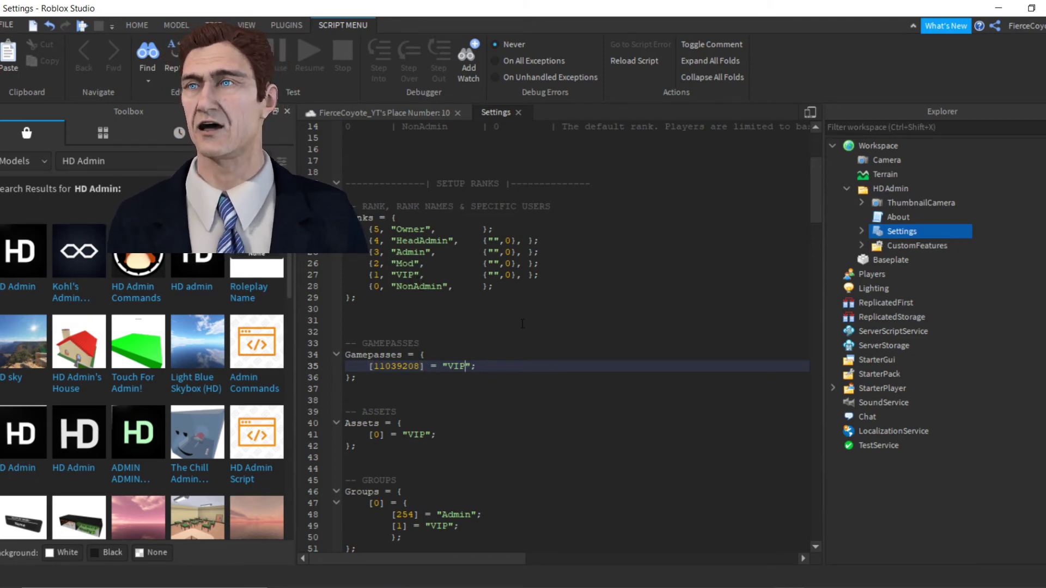
pyautogui.press('BackSpace')
pyautogui.press('BackSpace')
pyautogui.press('BackSpace')
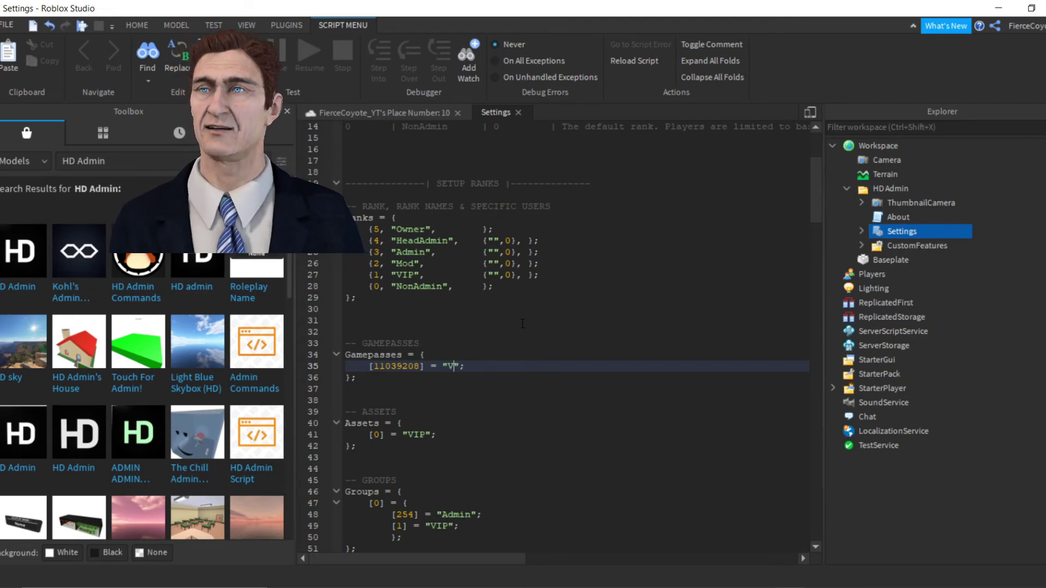
pyautogui.write('Hea')
pyautogui.write('dAd')
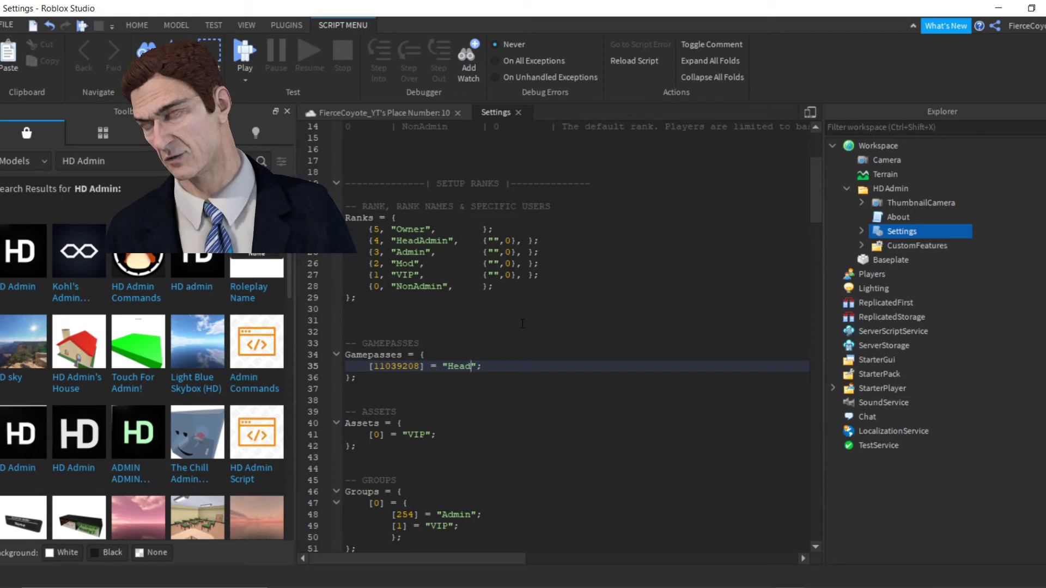
pyautogui.write('min')
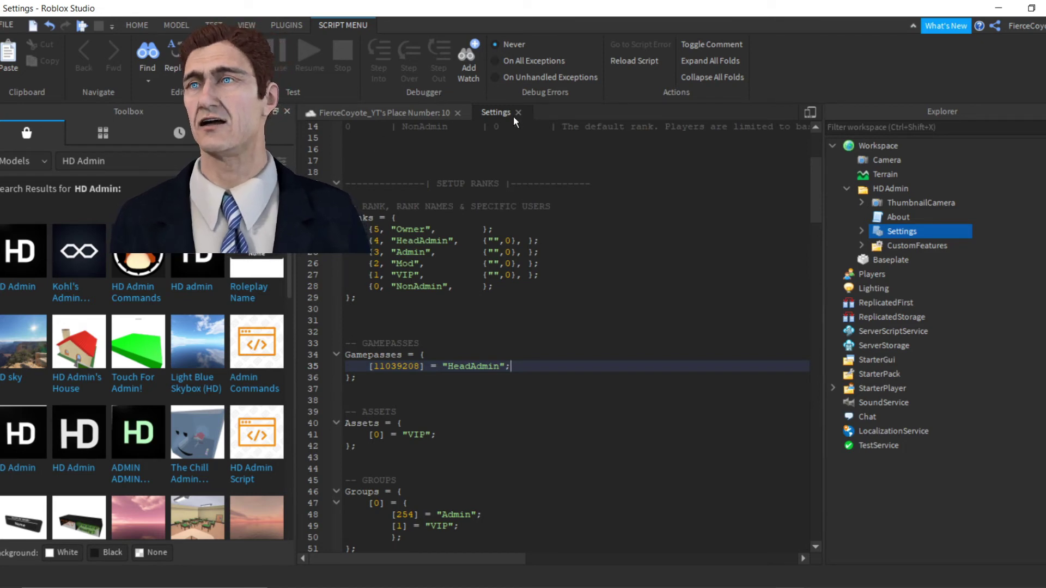
# Step: Return to the place's 3D view, deselect the Settings script, and move the camera
pyautogui.click(421, 114)
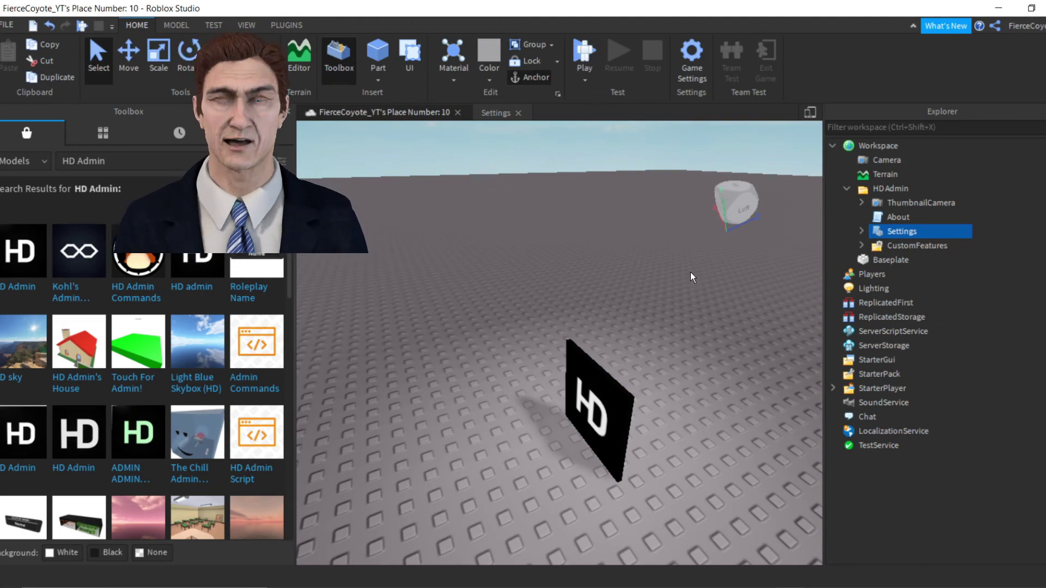
pyautogui.click(691, 286)
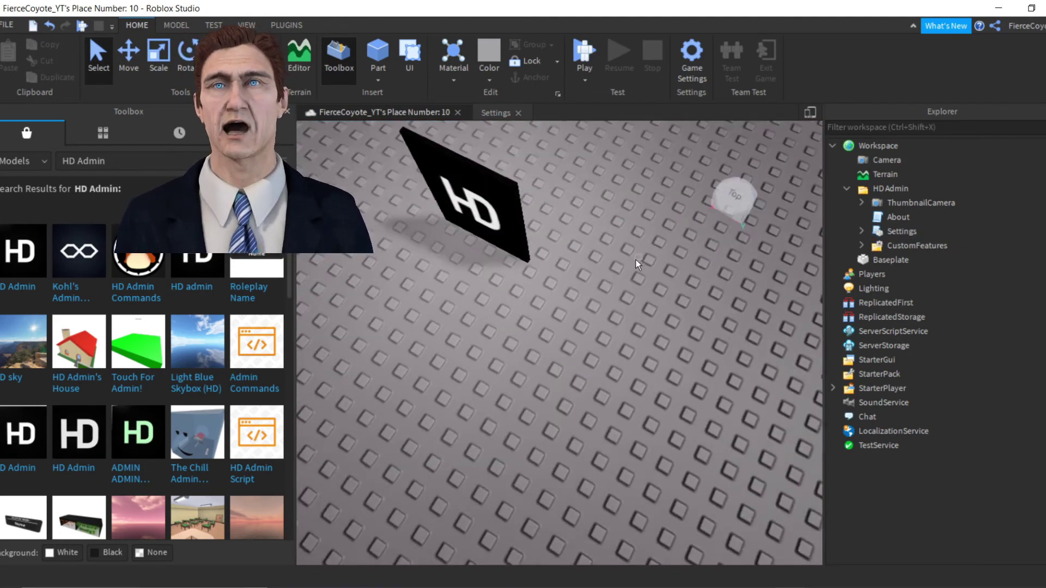
pyautogui.press('e')
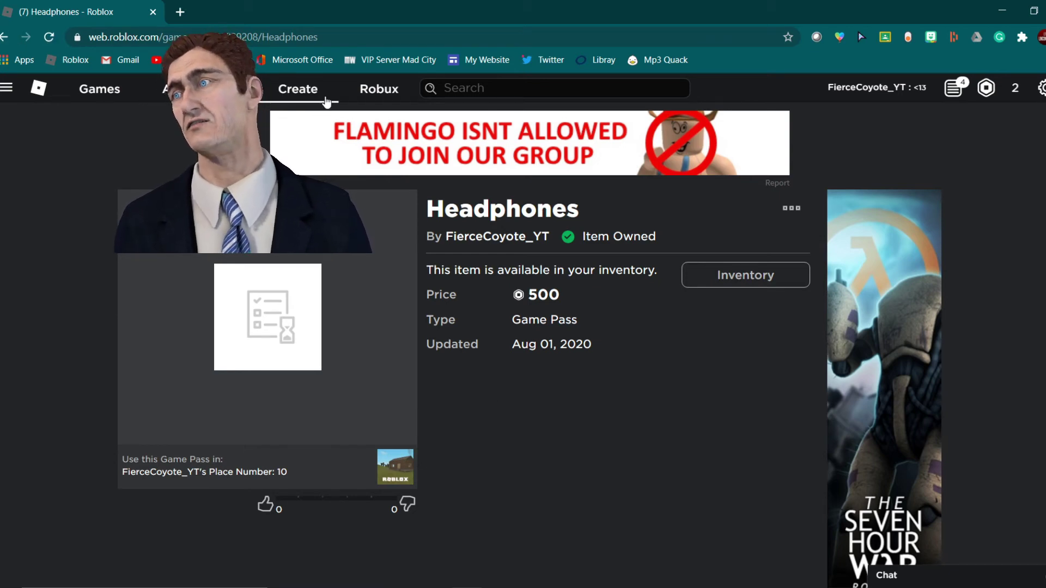
# Step: Open the Place Number: 10 game page in a second browser tab
pyautogui.click(402, 461)
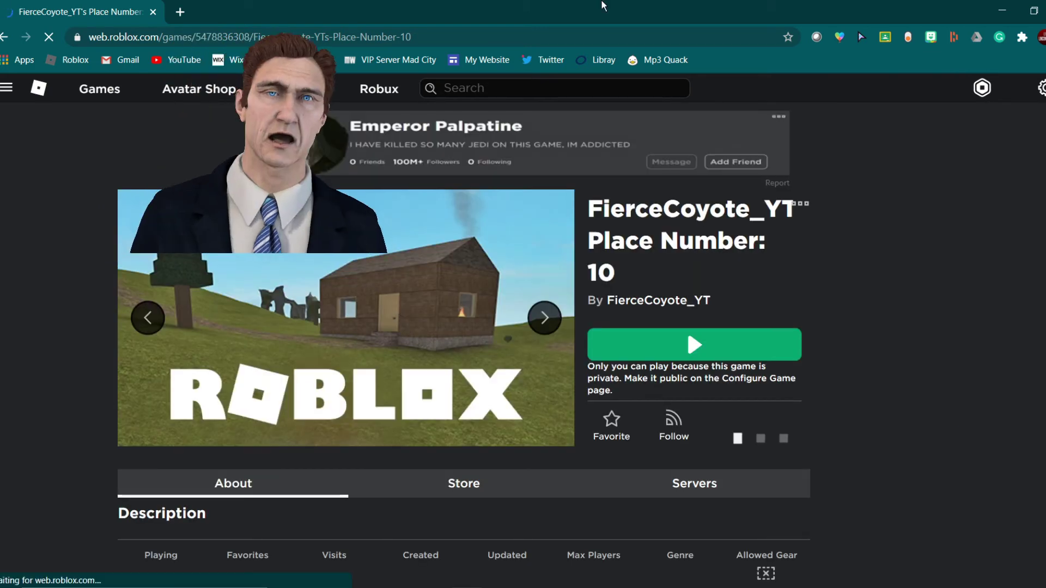
pyautogui.scroll(-1, 534, 272)
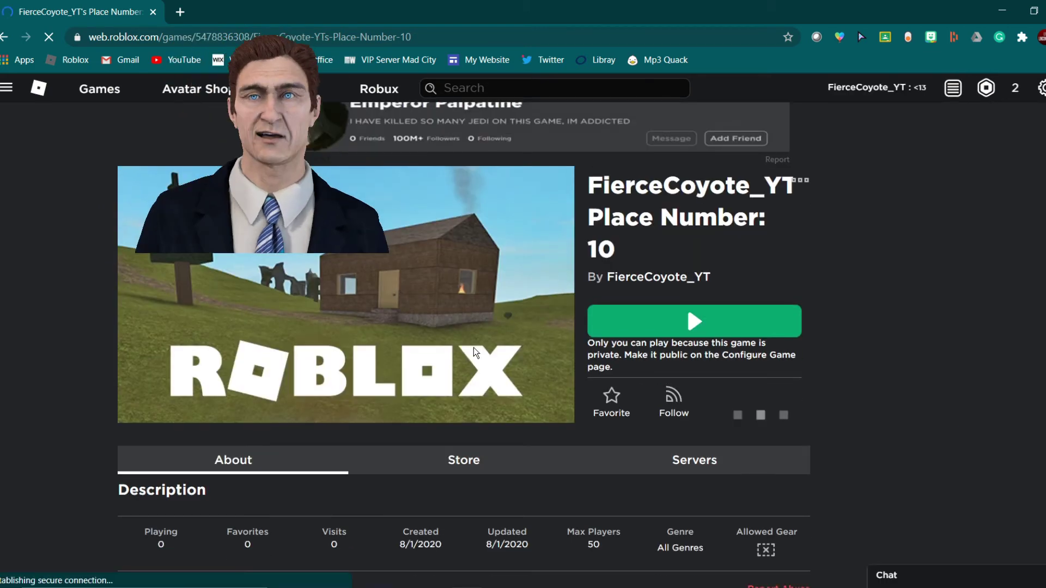
pyautogui.scroll(-2, 474, 352)
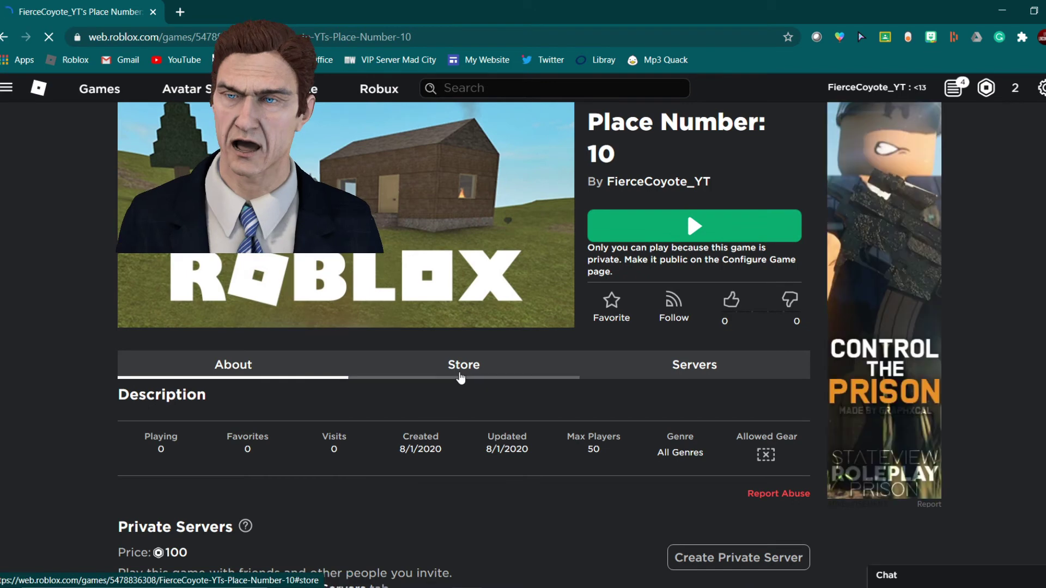
# Step: Check the Store lists the Headphones pass at 500 Robux and marked Owned
pyautogui.click(461, 376)
pyautogui.scroll(-2, 463, 379)
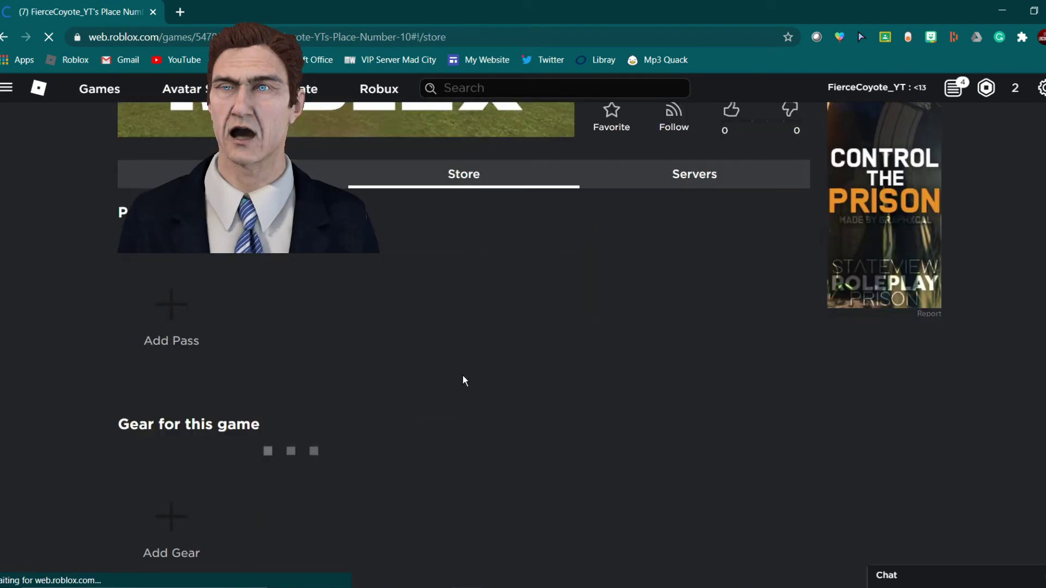
pyautogui.scroll(-1, 214, 305)
pyautogui.scroll(2, 214, 305)
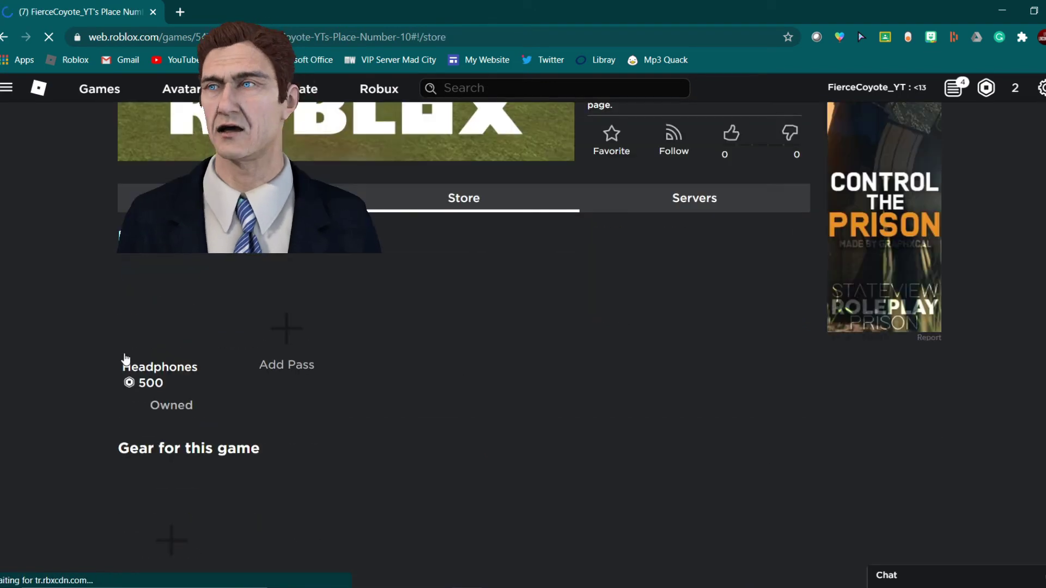
pyautogui.doubleClick(162, 384)
pyautogui.click(417, 348)
pyautogui.scroll(1, 322, 446)
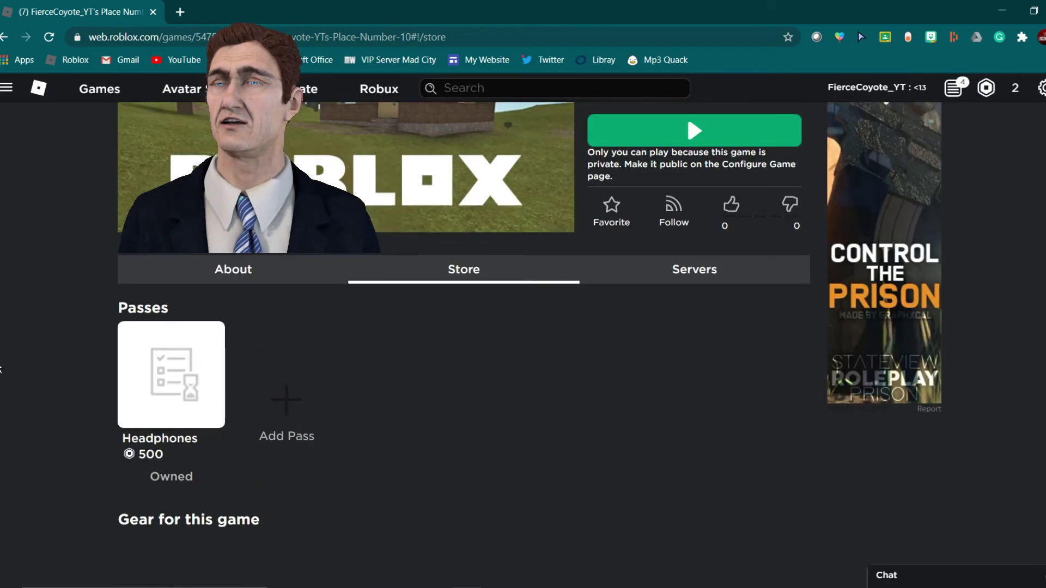
pyautogui.scroll(-1, 14, 365)
pyautogui.scroll(2, 391, 415)
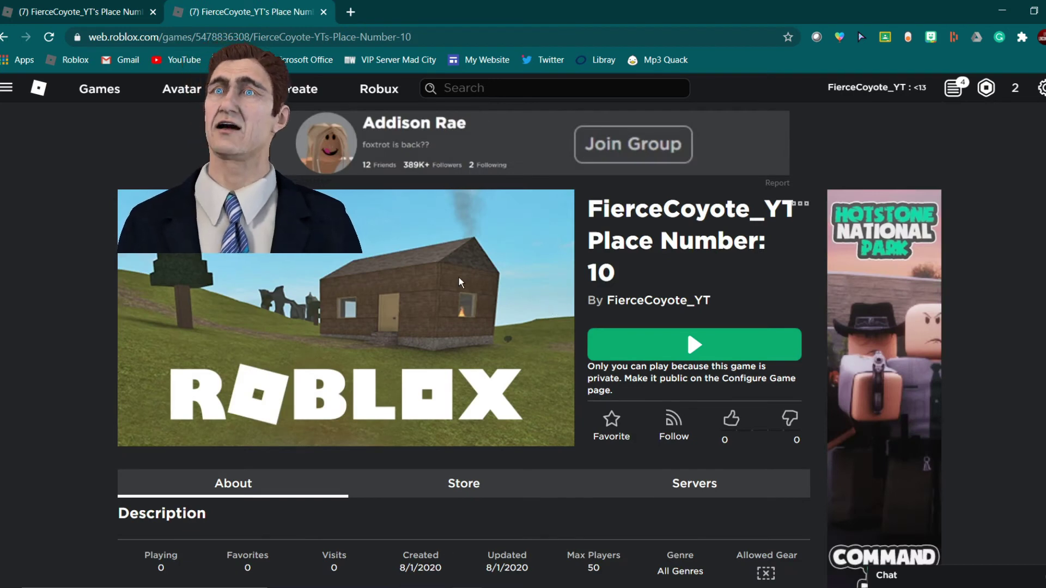
# Step: Look over the game page, briefly selecting and deselecting the game's title text
pyautogui.scroll(-4, 692, 294)
pyautogui.scroll(4, 654, 256)
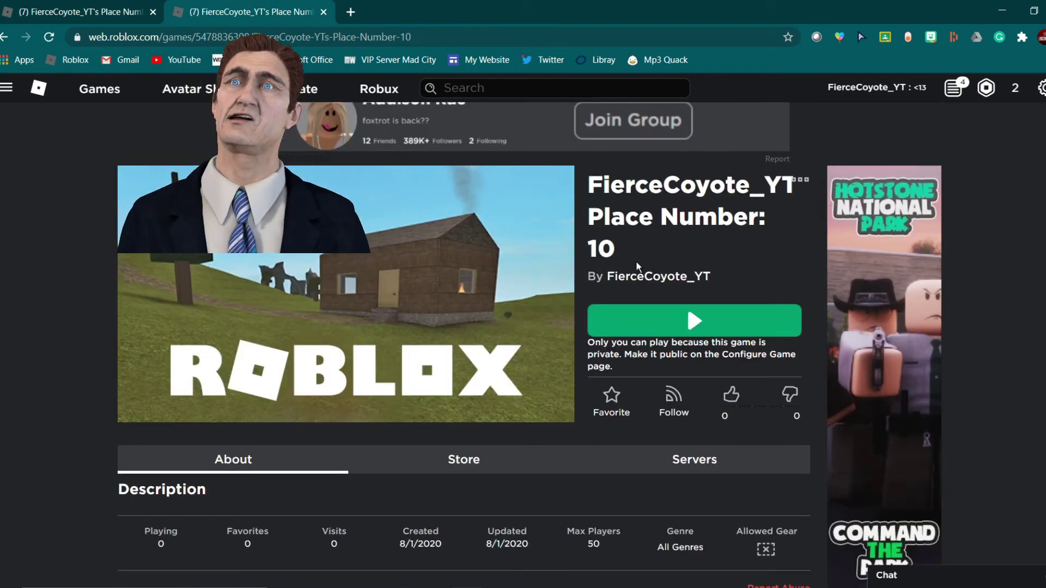
pyautogui.moveTo(588, 183); pyautogui.dragTo(710, 267)
pyautogui.click(742, 242)
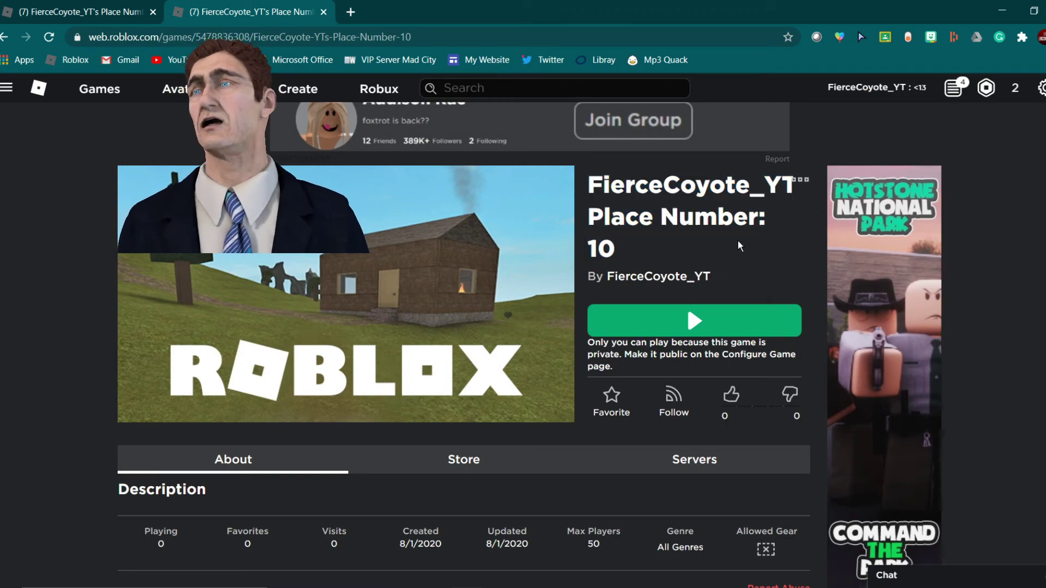
pyautogui.scroll(-6, 364, 236)
pyautogui.scroll(4, 478, 306)
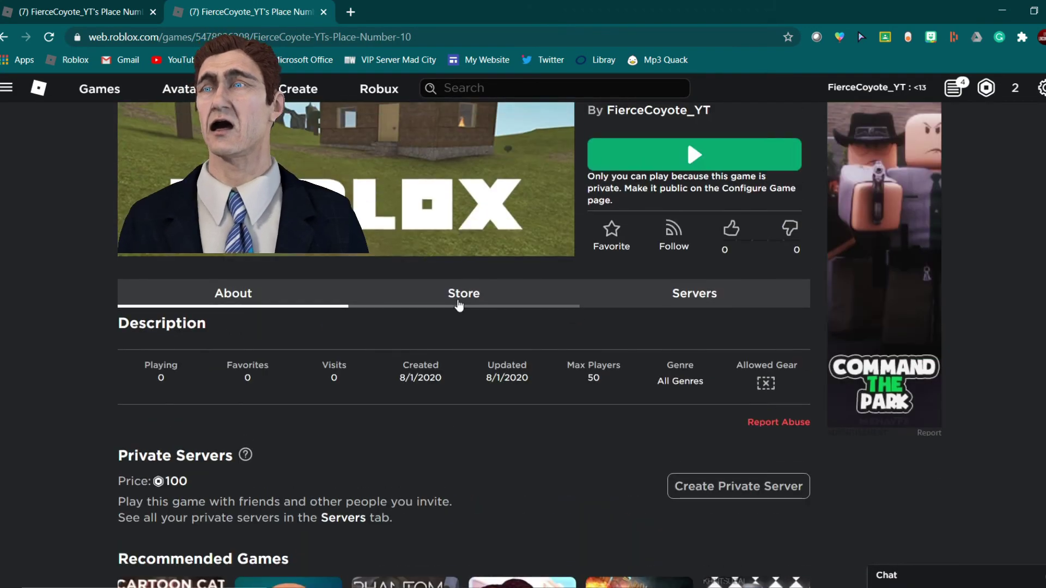
pyautogui.scroll(2, 380, 251)
pyautogui.scroll(-3, 461, 263)
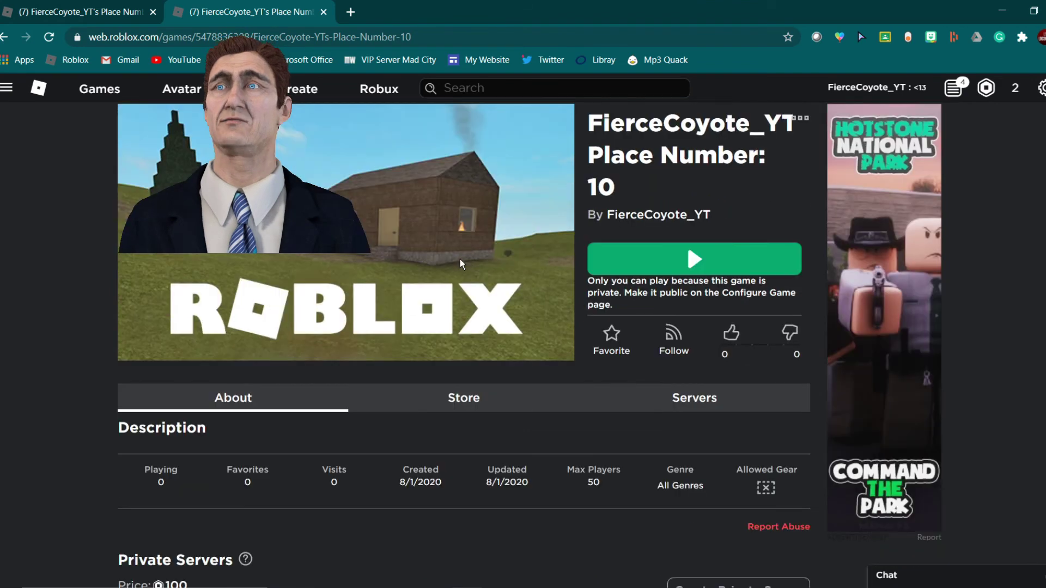
# Step: Open the Headphones pass from the Store in a new browser tab and switch to it
pyautogui.click(441, 340)
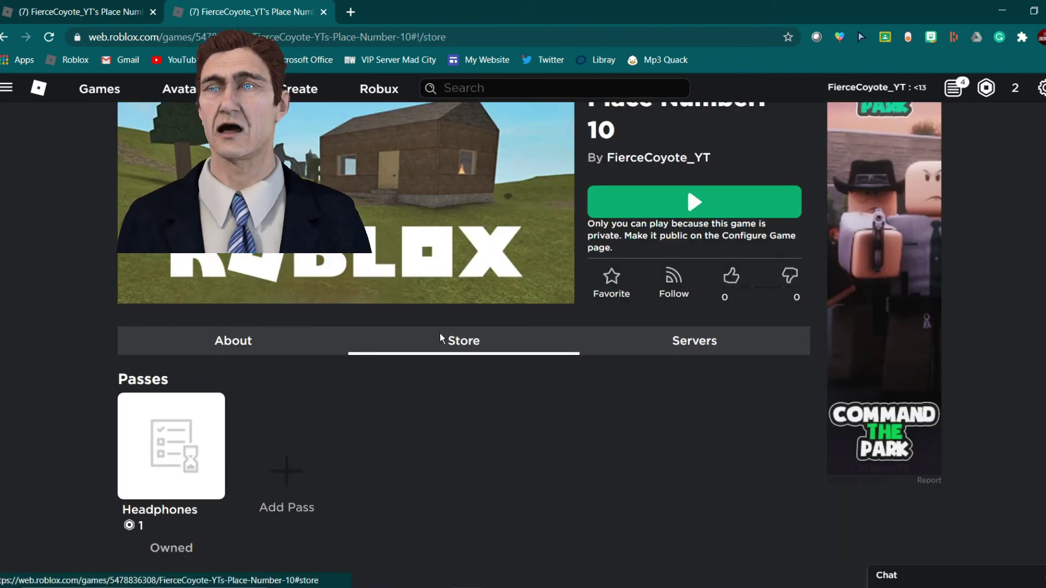
pyautogui.scroll(-2, 207, 321)
pyautogui.rightClick(179, 324)
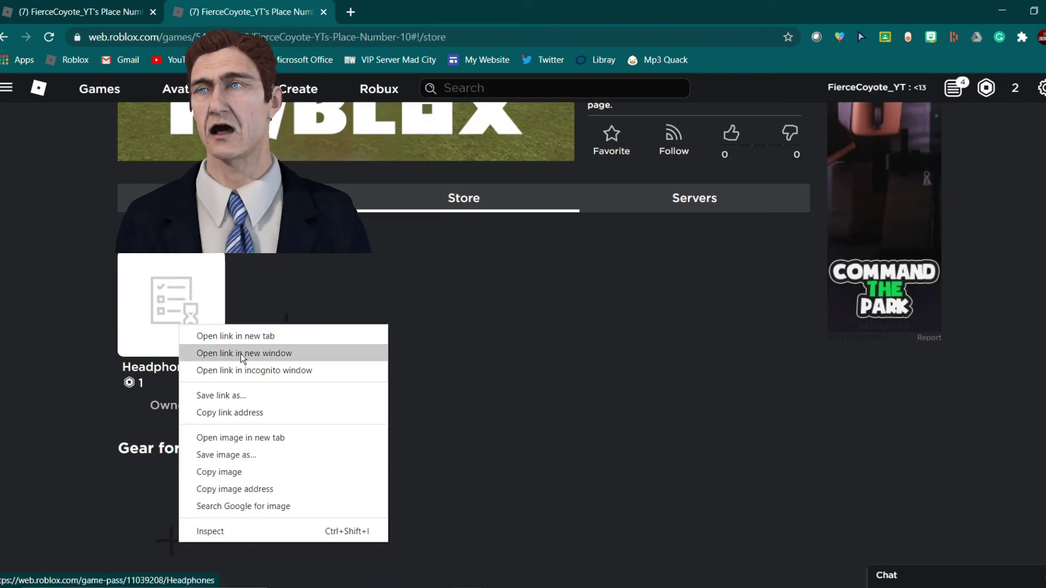
pyautogui.click(203, 342)
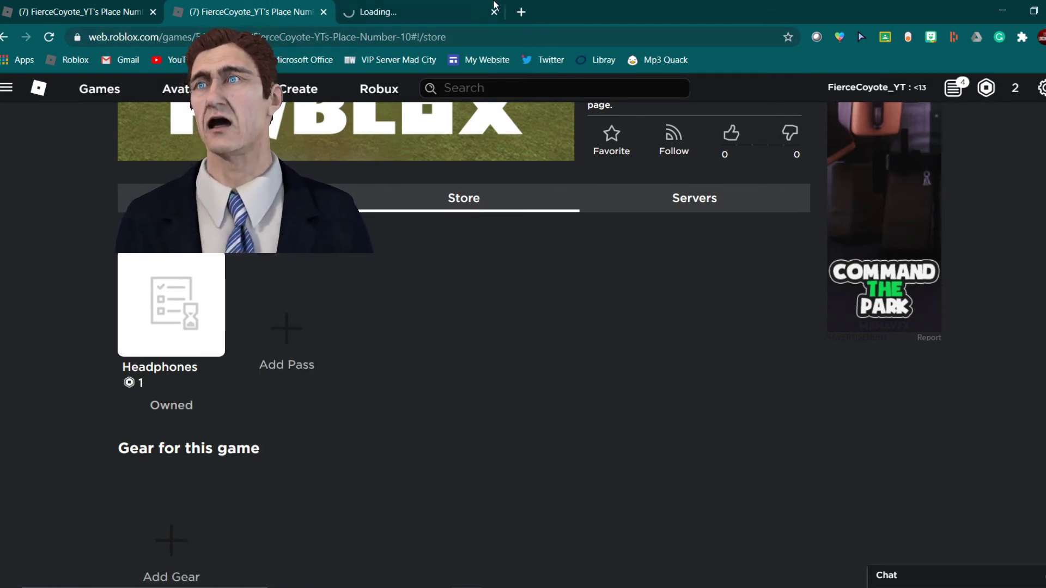
pyautogui.click(476, 13)
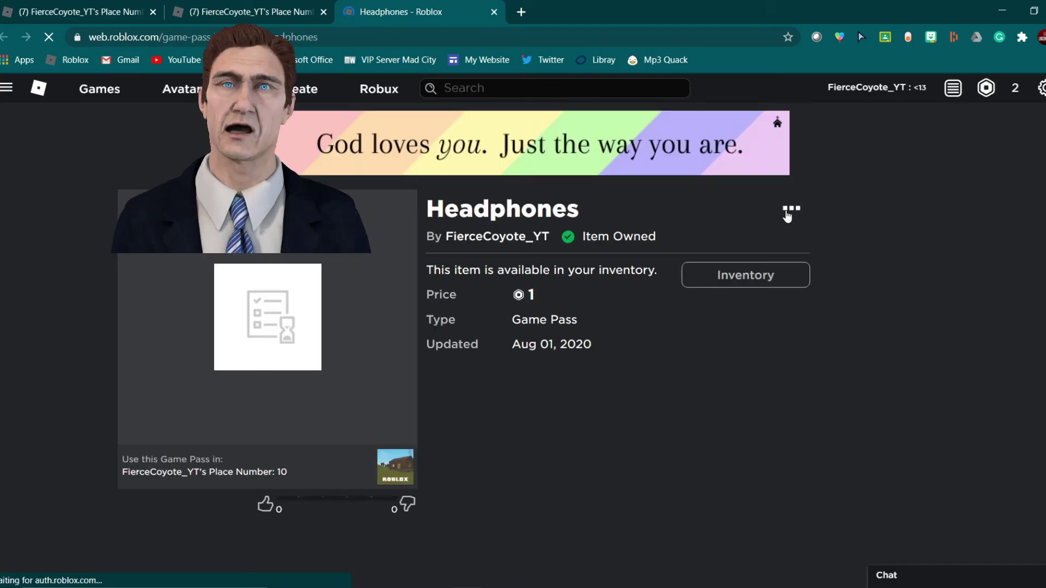
# Step: Delete the Headphones pass from the inventory
pyautogui.click(788, 213)
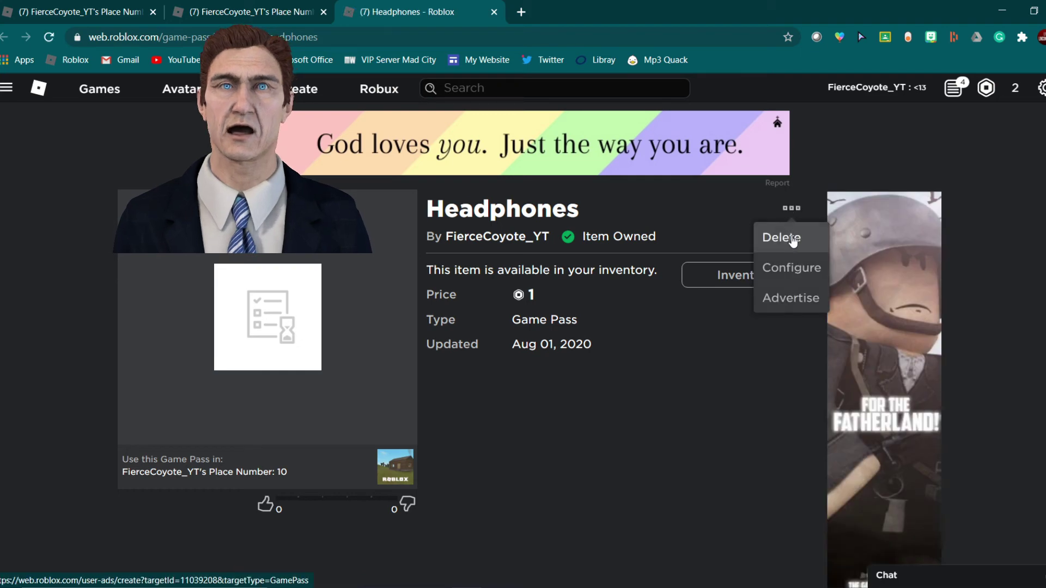
pyautogui.click(789, 243)
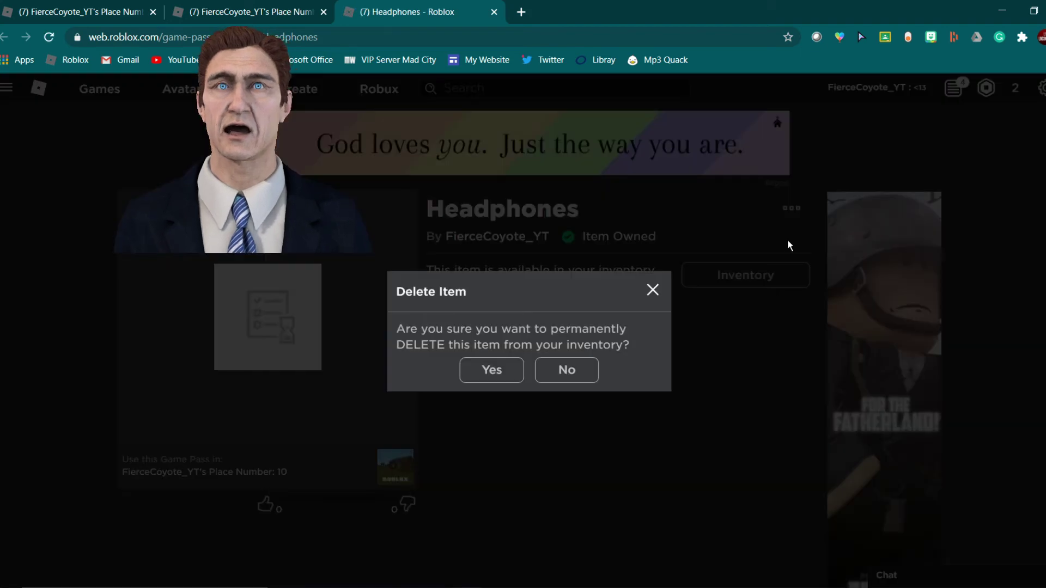
pyautogui.click(490, 370)
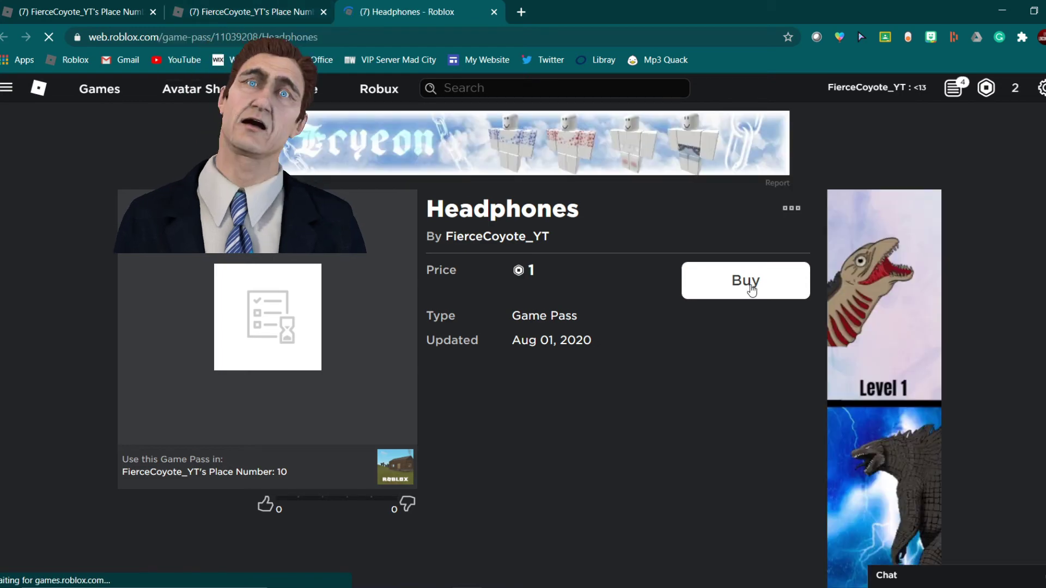
# Step: Buy the Headphones pass again for 1 Robux, then go to the Place Number: 10 game
pyautogui.click(751, 291)
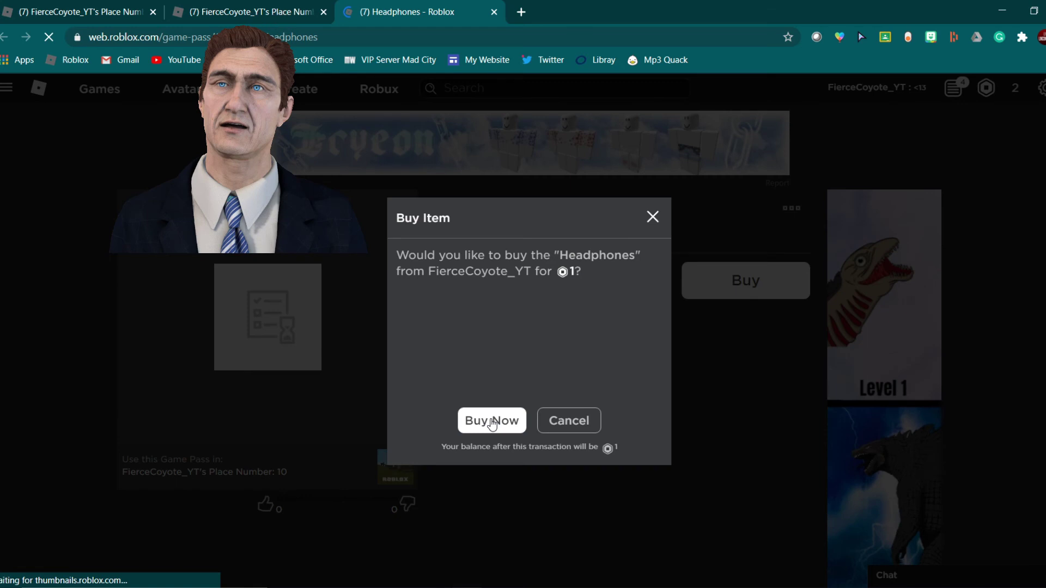
pyautogui.click(492, 422)
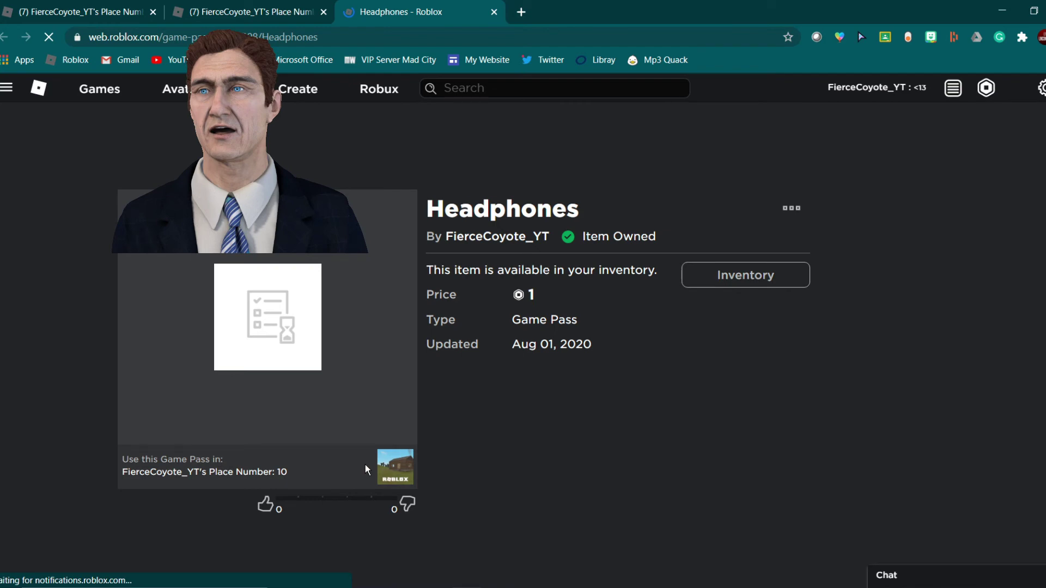
pyautogui.click(403, 464)
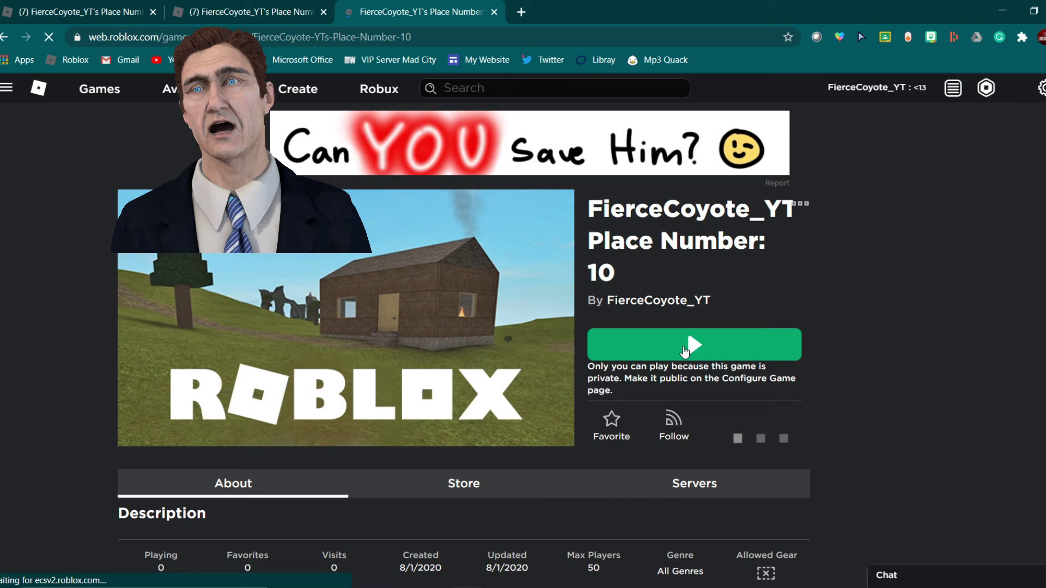
# Step: Start Place Number: 10 from its game page with the green Play button
pyautogui.click(685, 349)
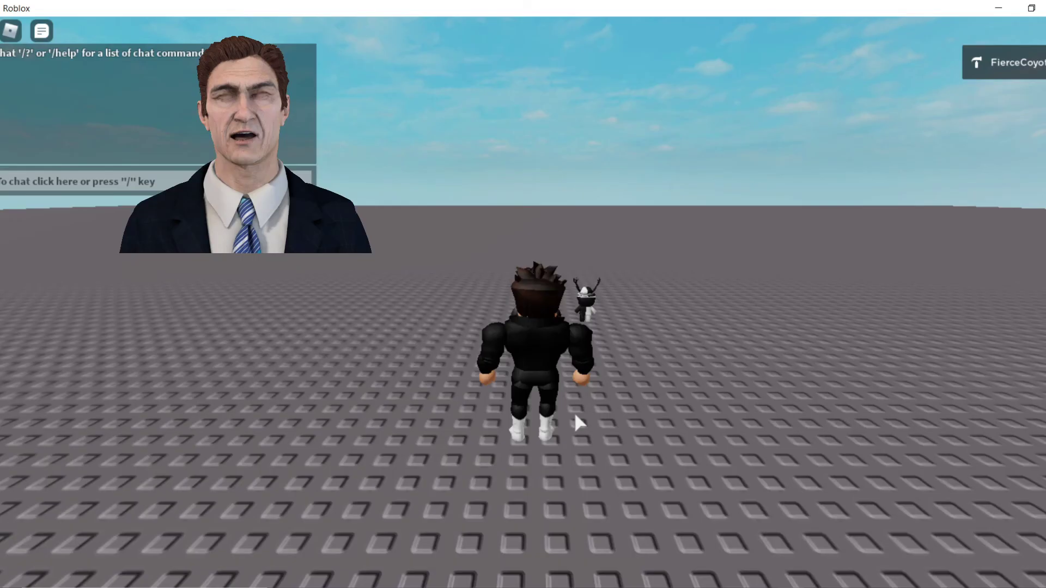
# Step: Run the avatar forward across the baseplate with W, then stop
pyautogui.press('w')
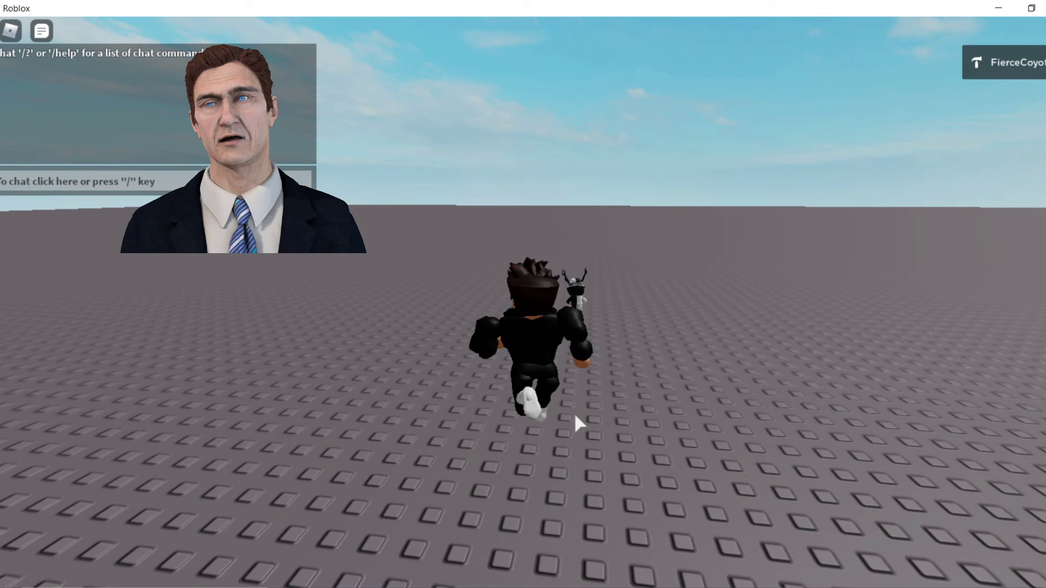
pyautogui.press('w')
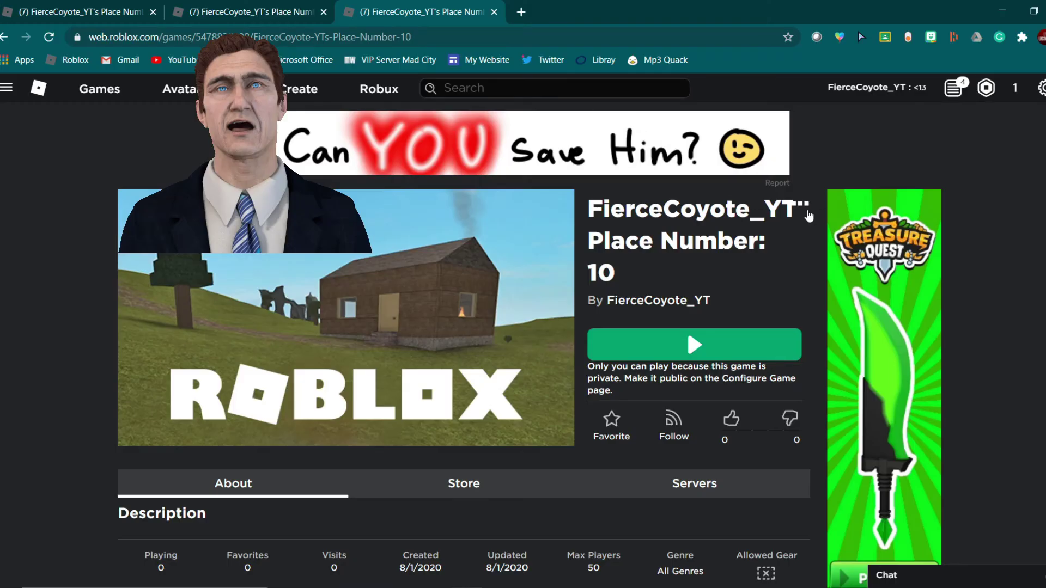
# Step: Migrate Place Number: 10 to the latest update and confirm
pyautogui.click(804, 207)
pyautogui.click(843, 445)
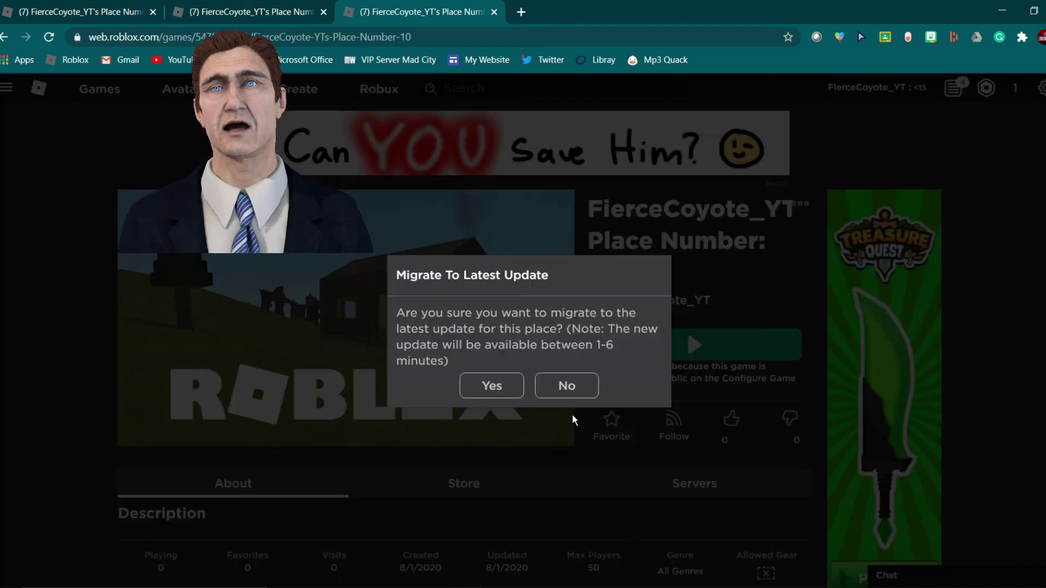
pyautogui.click(521, 392)
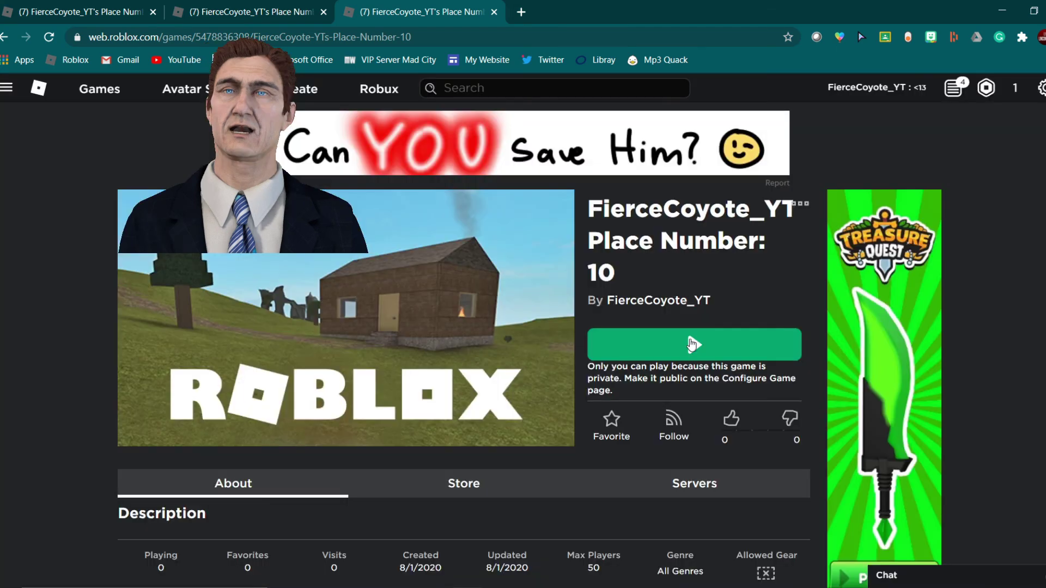